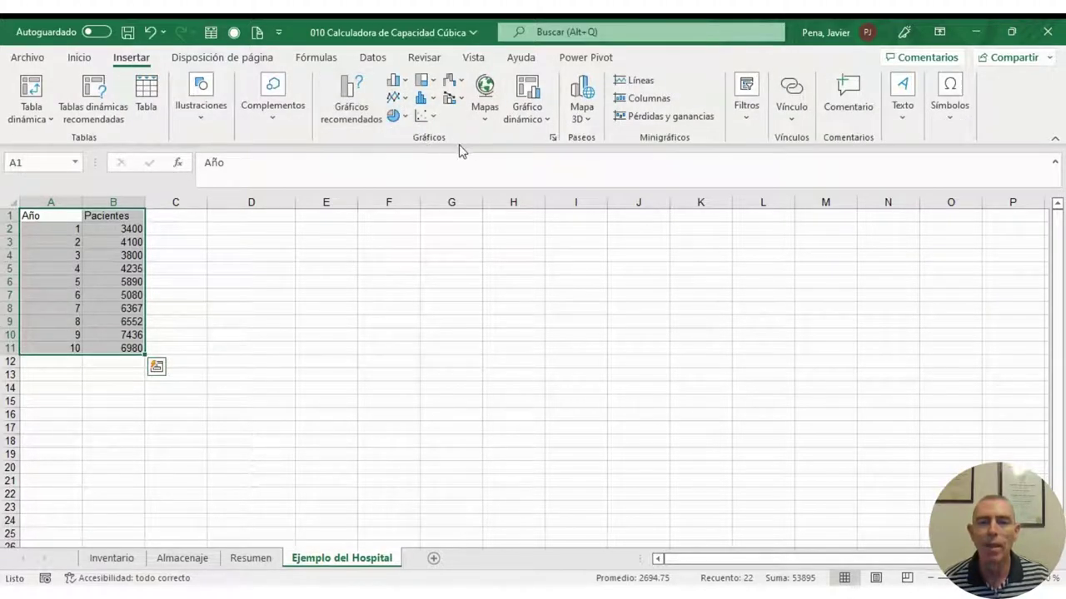
# Insert an X Y scatter chart of Pacientes against Año from the selected data in A1:B11.
pyautogui.click(360, 115)
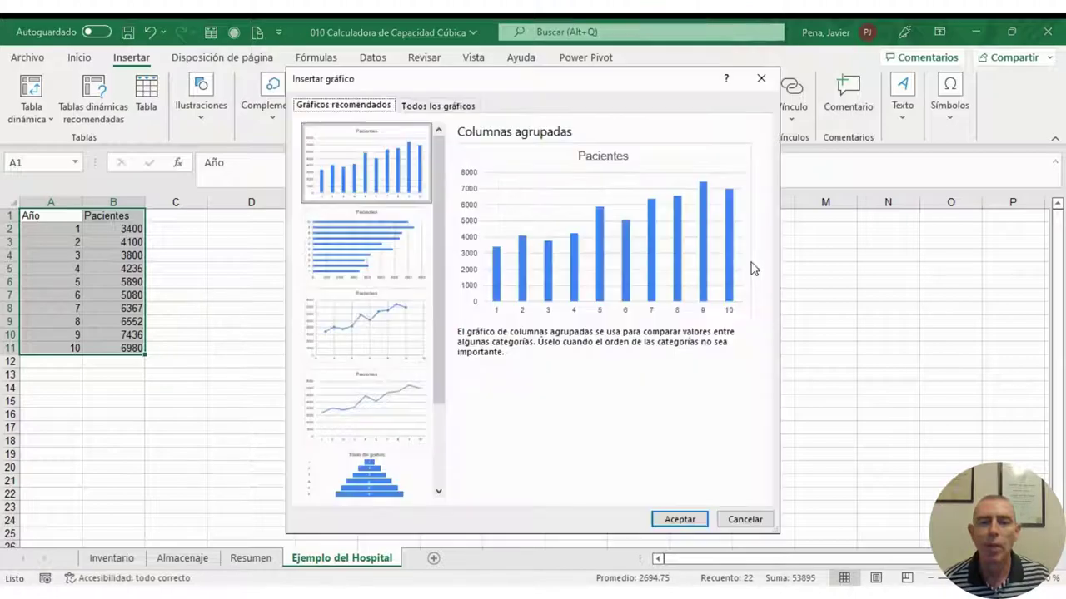
pyautogui.click(435, 110)
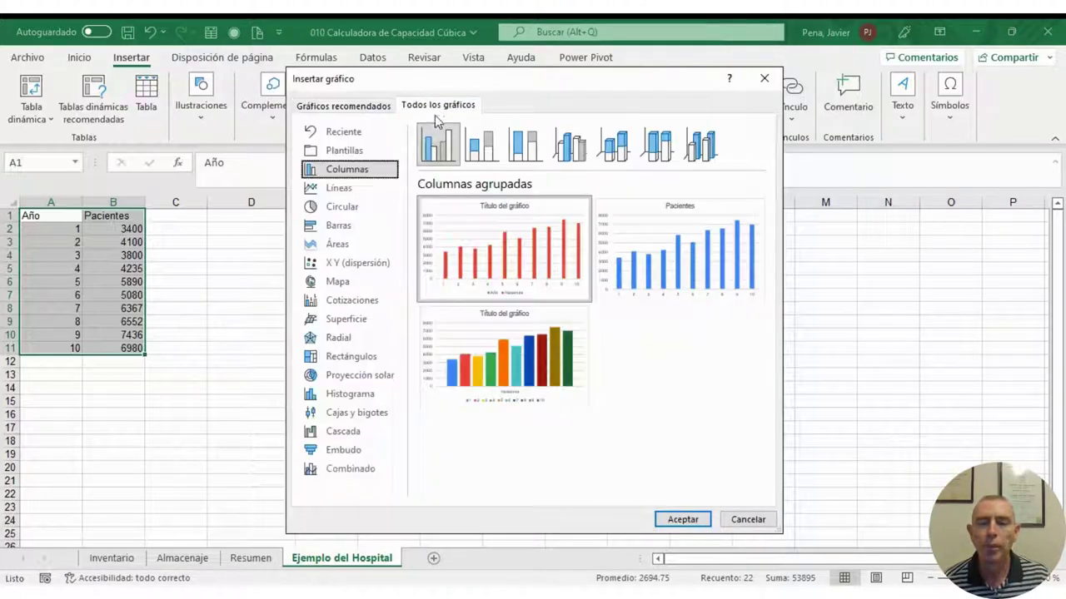
pyautogui.click(337, 265)
pyautogui.moveTo(670, 267)
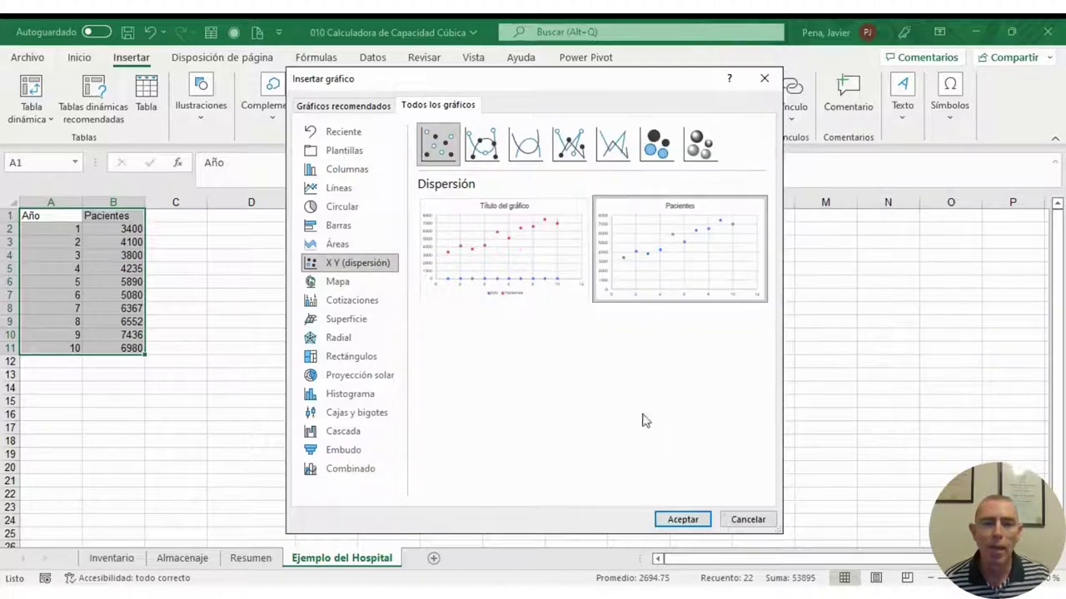
pyautogui.click(684, 518)
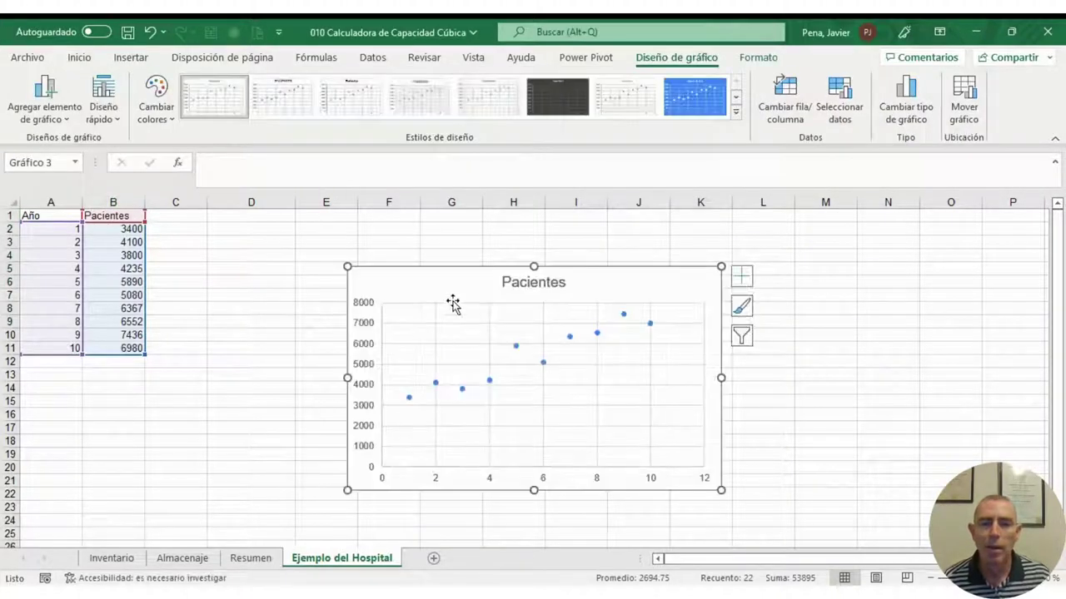
# Add a linear trendline to the Pacientes points and display its equation and R² value on the chart.
pyautogui.click(536, 340)
pyautogui.rightClick(537, 342)
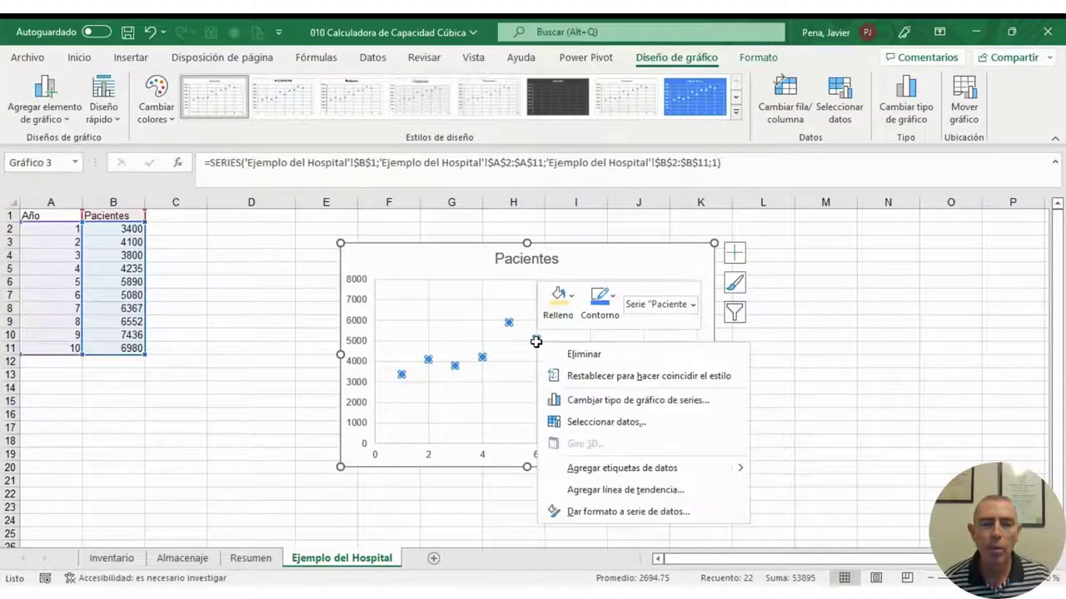
pyautogui.click(664, 491)
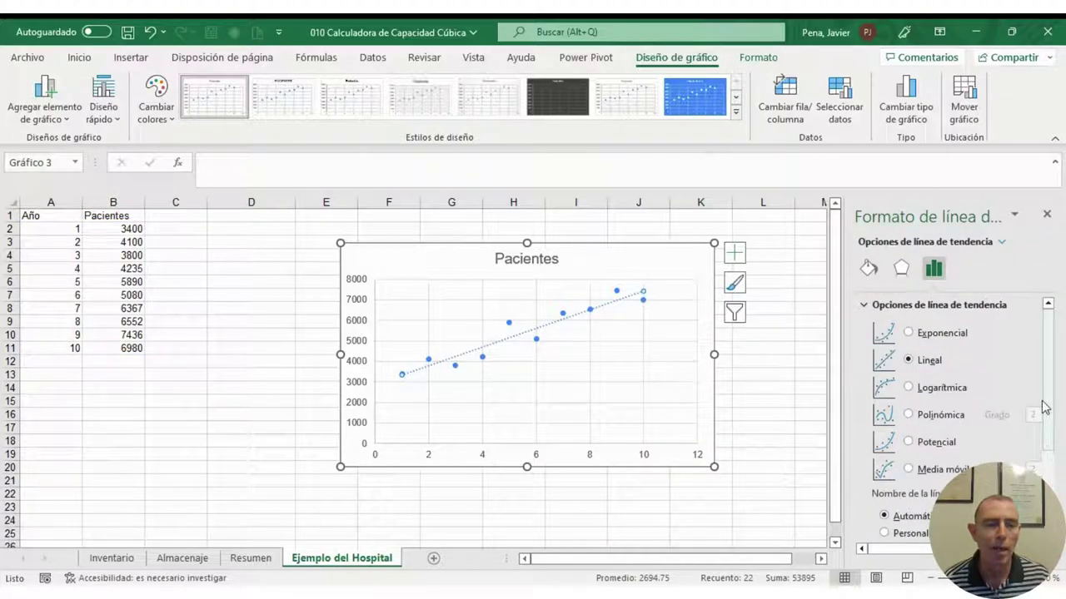
pyautogui.moveTo(1054, 425); pyautogui.dragTo(1053, 505)
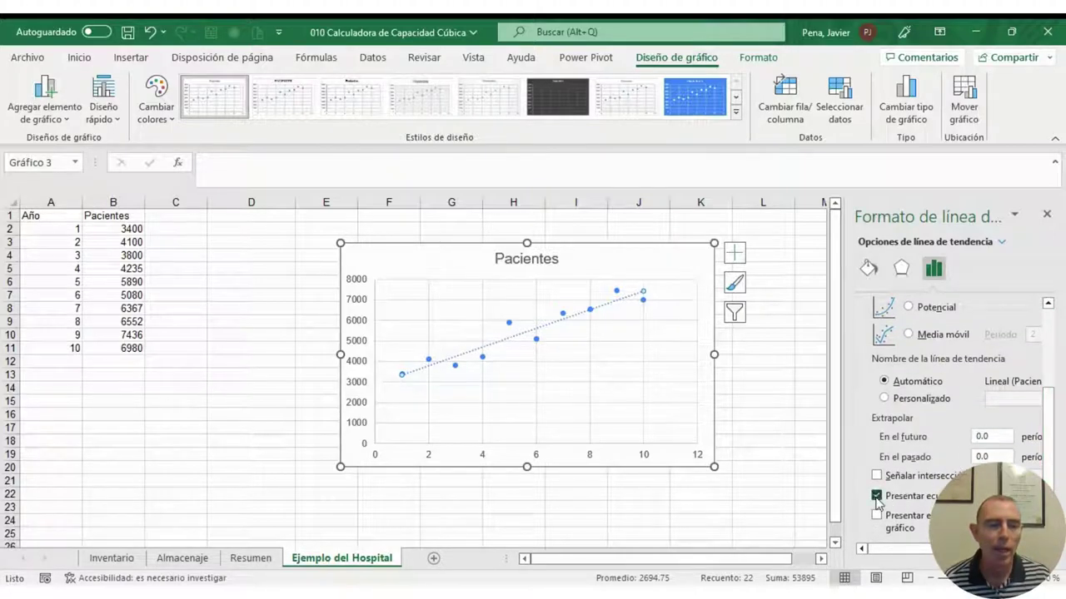
pyautogui.click(877, 516)
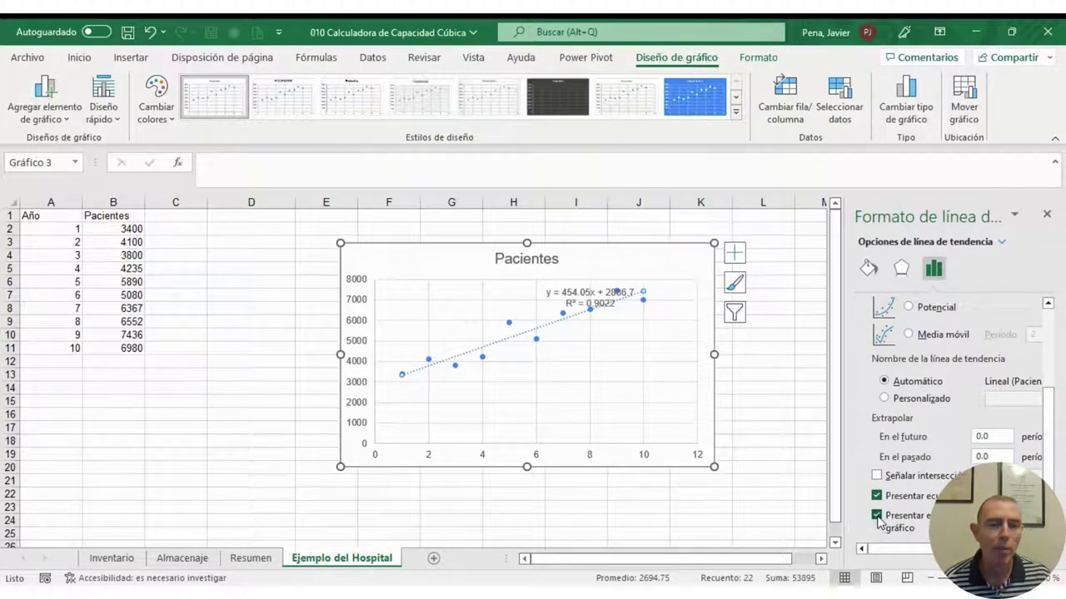
pyautogui.click(767, 451)
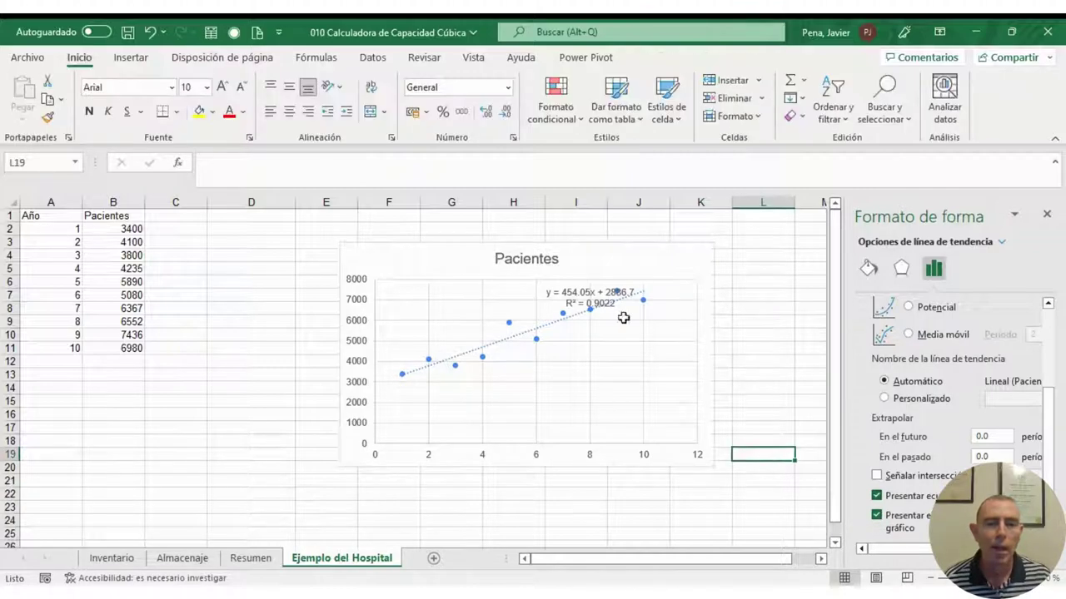
# Move the trendline equation label above the plotted points, beside the chart title.
pyautogui.click(599, 293)
pyautogui.moveTo(620, 275); pyautogui.dragTo(652, 257)
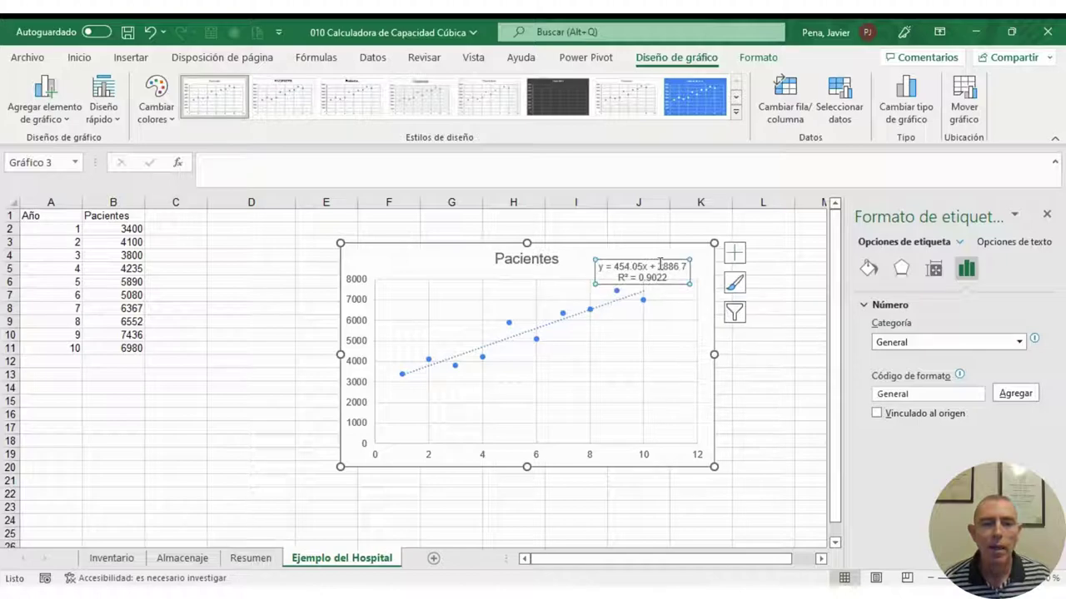
pyautogui.moveTo(667, 260); pyautogui.dragTo(671, 253)
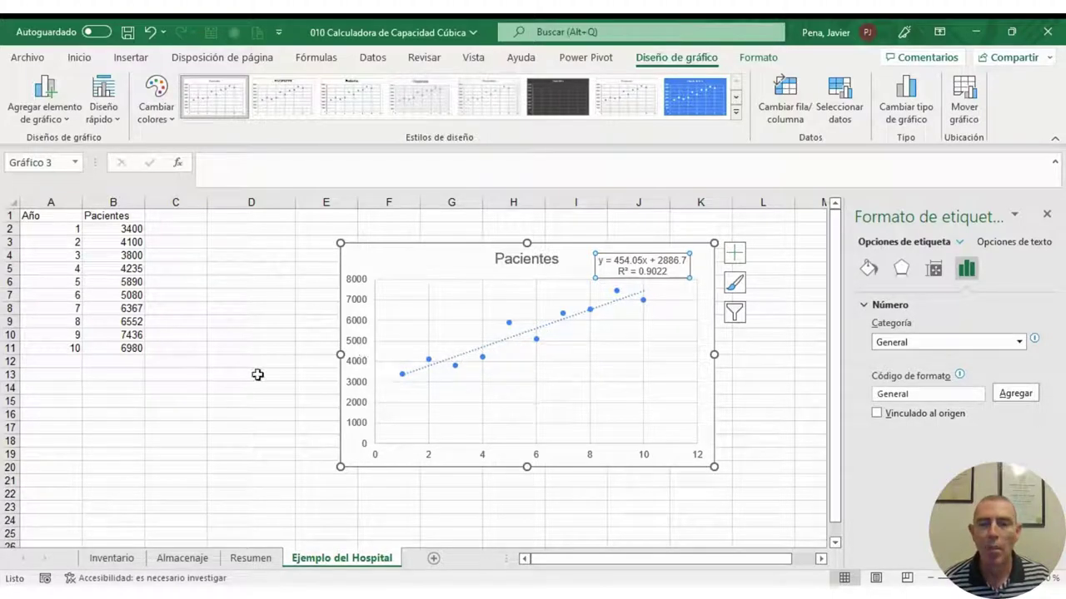
# Extend the Año column with years 11 to 15 in cells A12:A16.
pyautogui.click(57, 359)
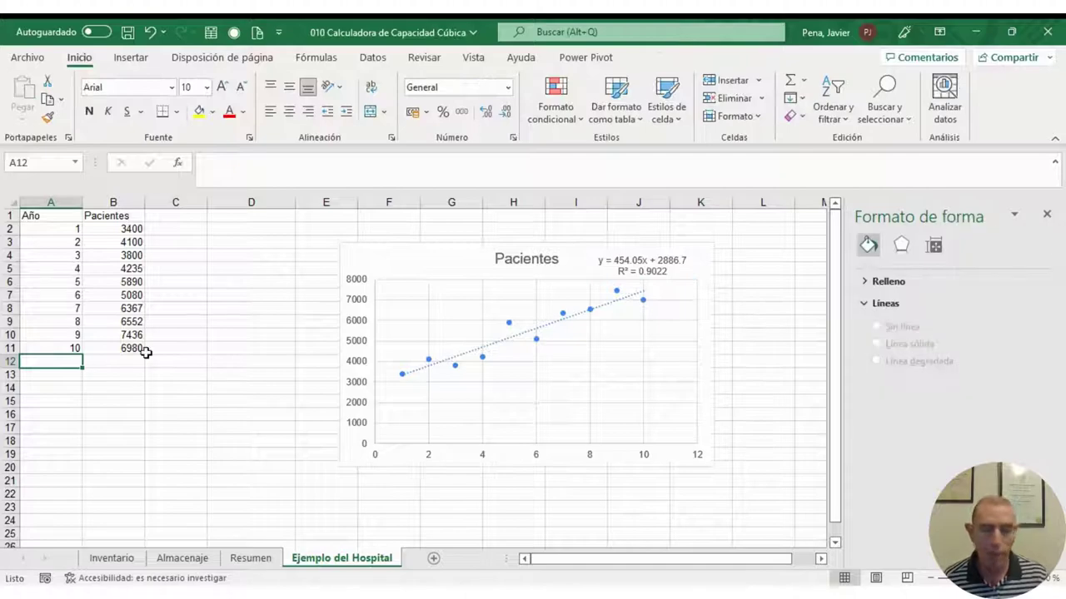
pyautogui.write('11')
pyautogui.press('Return')
pyautogui.press('Up')
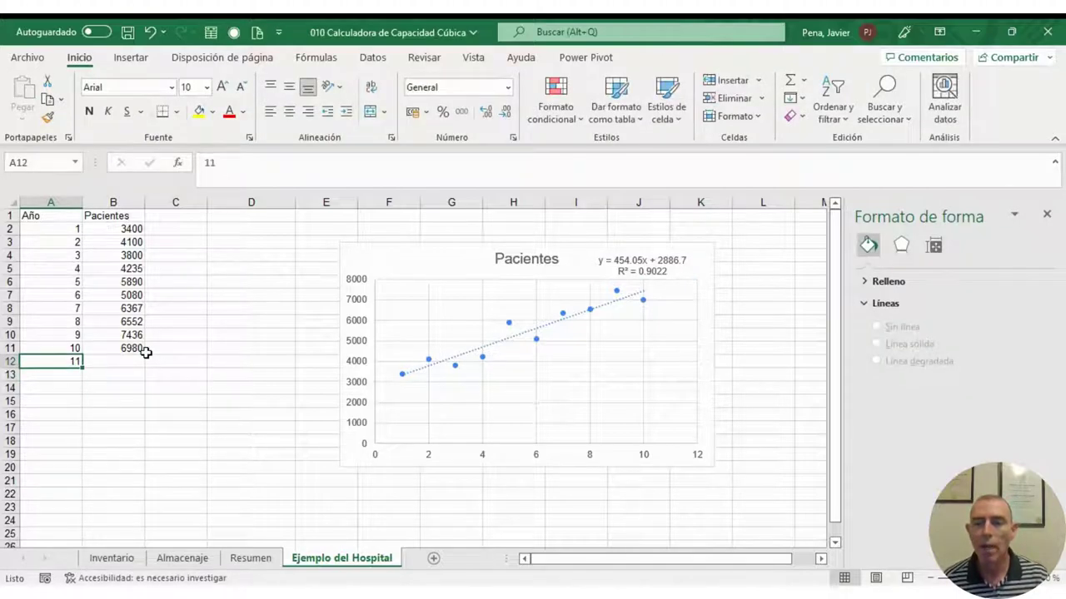
pyautogui.click(71, 352)
pyautogui.moveTo(71, 354); pyautogui.dragTo(79, 423)
# Enter the heading "Pronóstico" in cell C1.
pyautogui.click(192, 213)
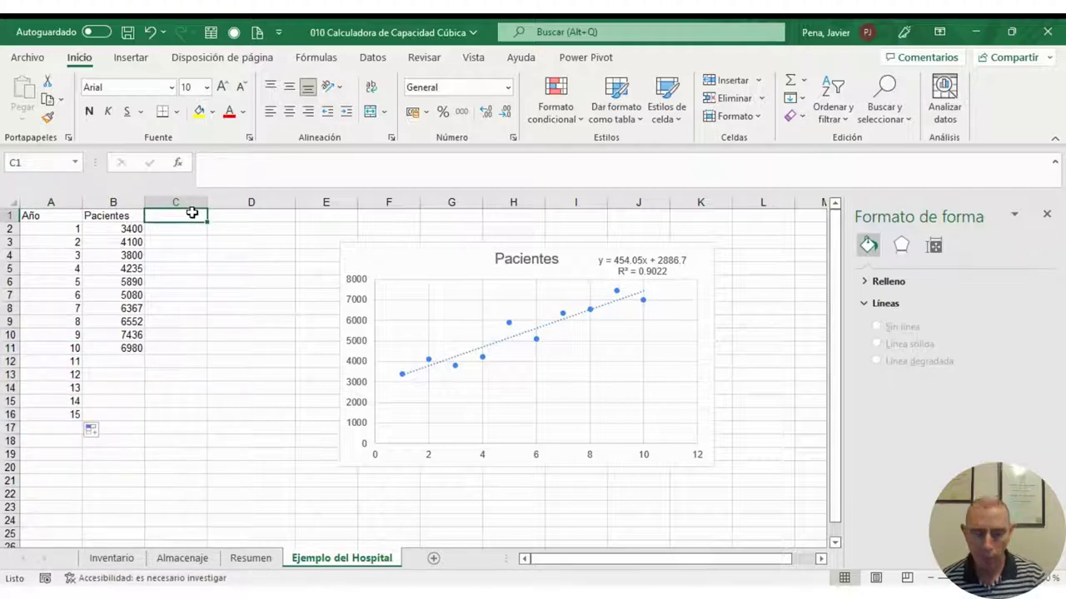
pyautogui.write('Pr')
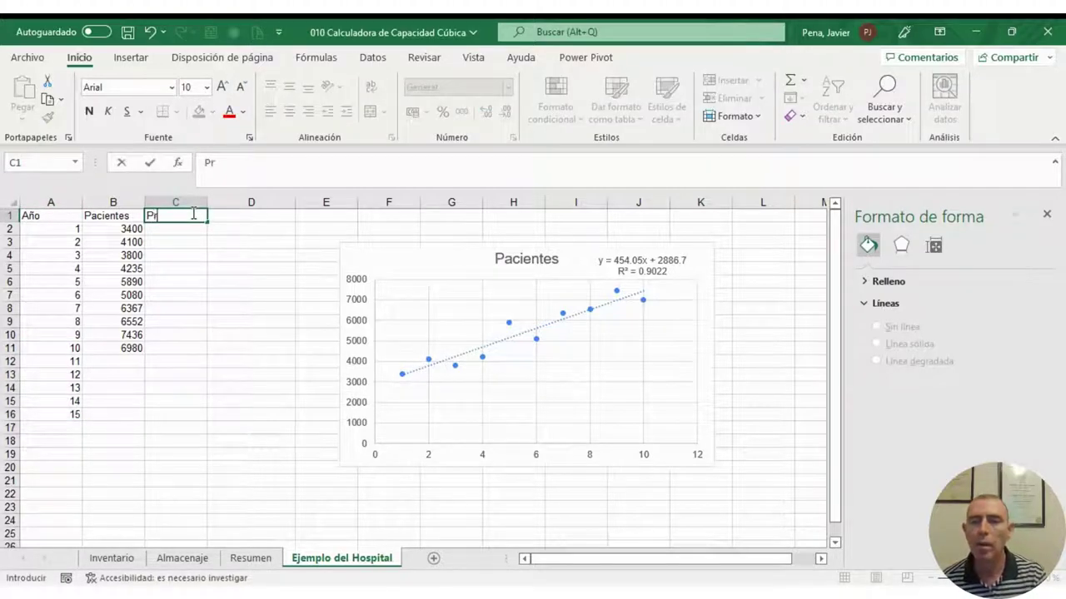
pyautogui.write('onó')
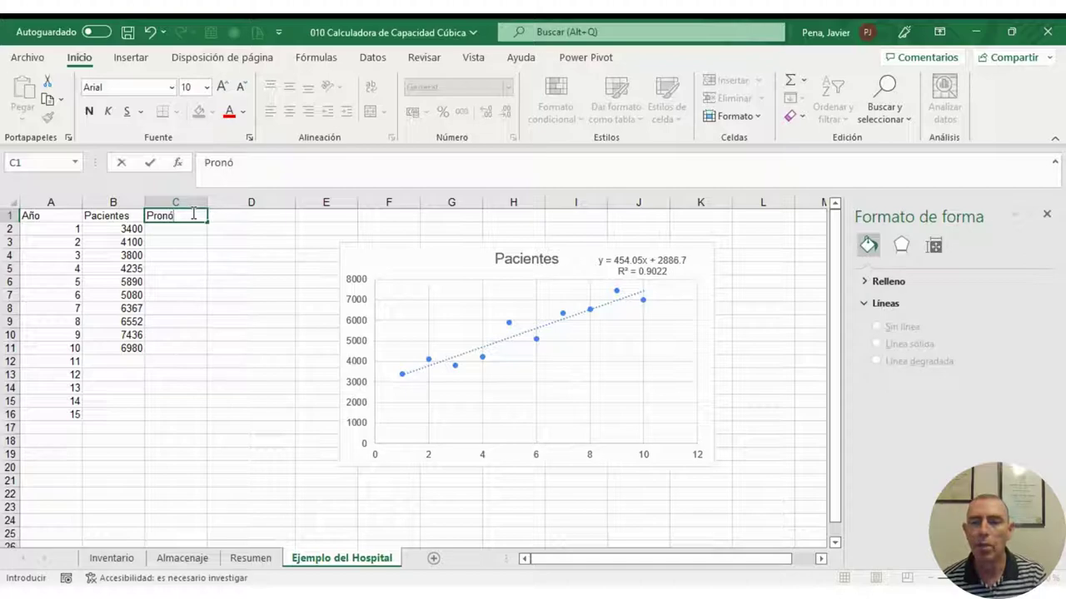
pyautogui.write('stico')
pyautogui.press('Return')
pyautogui.press('Return')
pyautogui.press('Return')
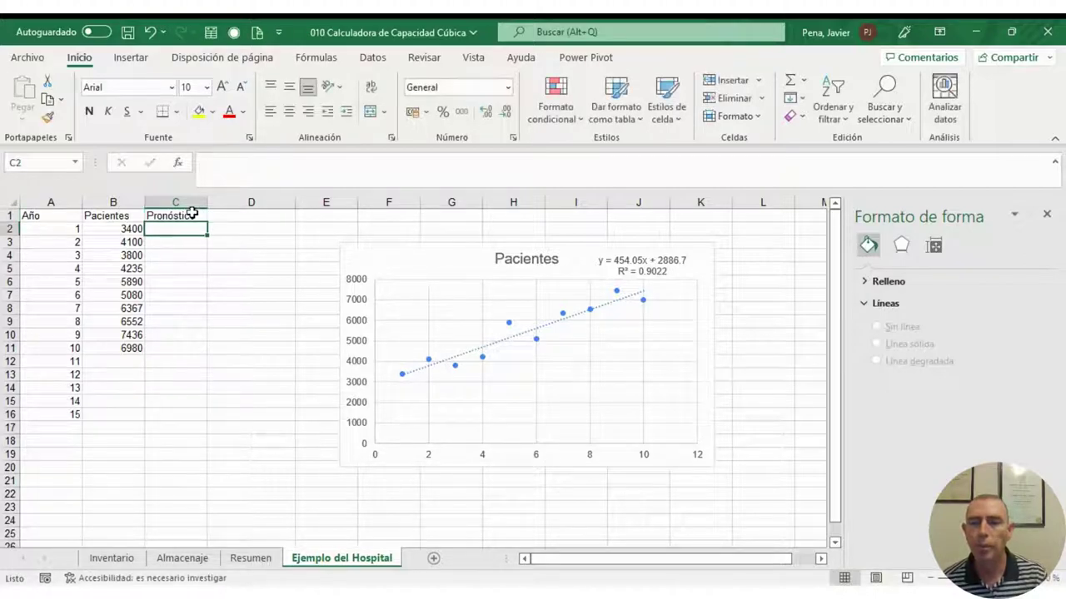
# Enter the trendline forecast formula =454.05*A12+2886.7 in cell C12 for year 11.
pyautogui.press('Down')
pyautogui.press('Down')
pyautogui.press('Down')
pyautogui.press('Down')
pyautogui.press('Down')
pyautogui.press('Down')
pyautogui.press('Down')
pyautogui.press('Down')
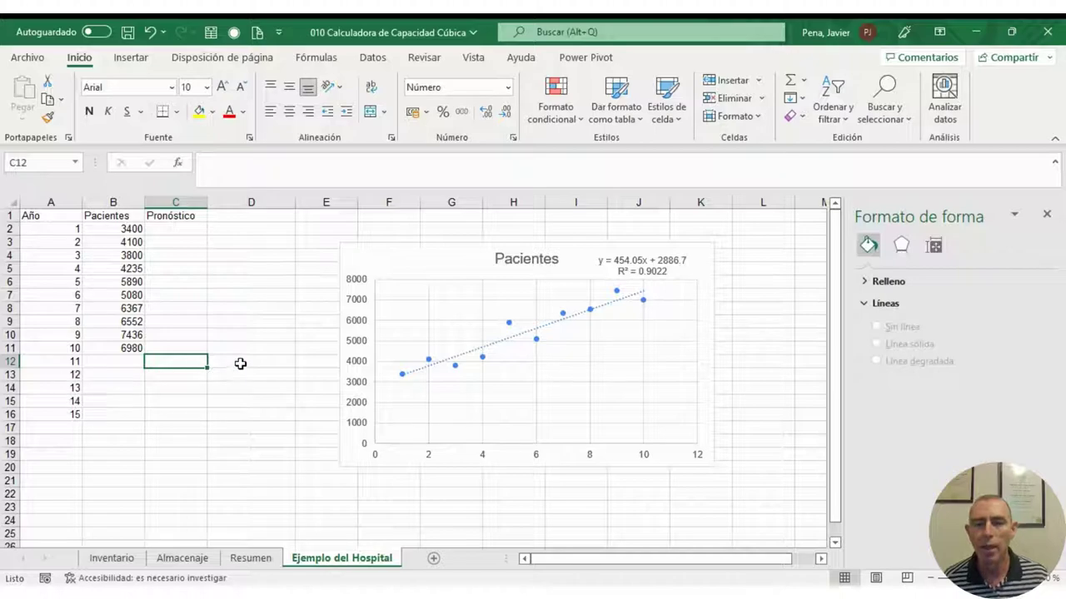
pyautogui.write('=454')
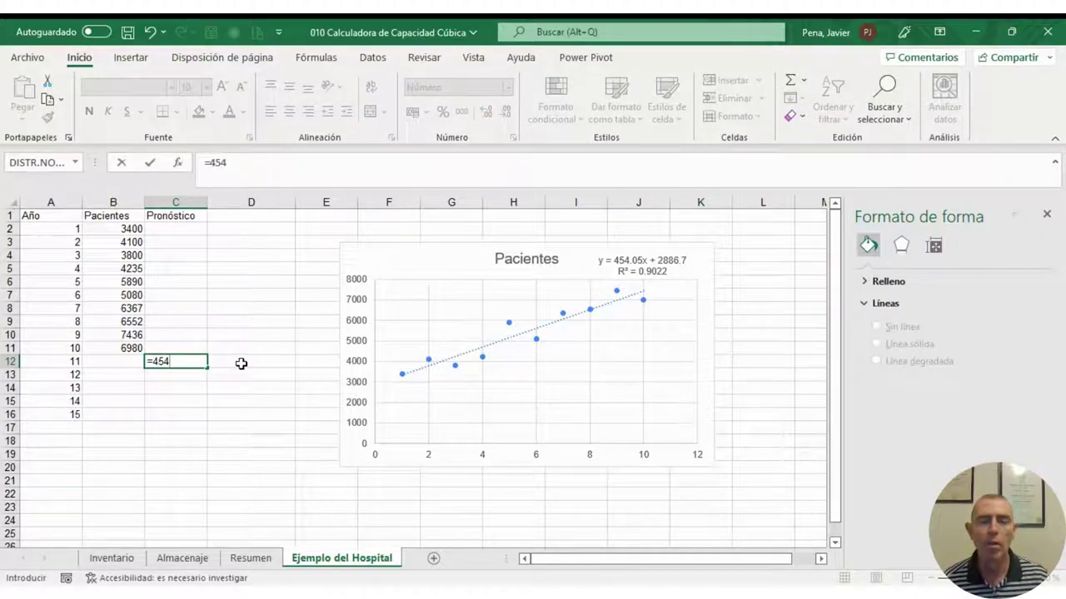
pyautogui.write('.05')
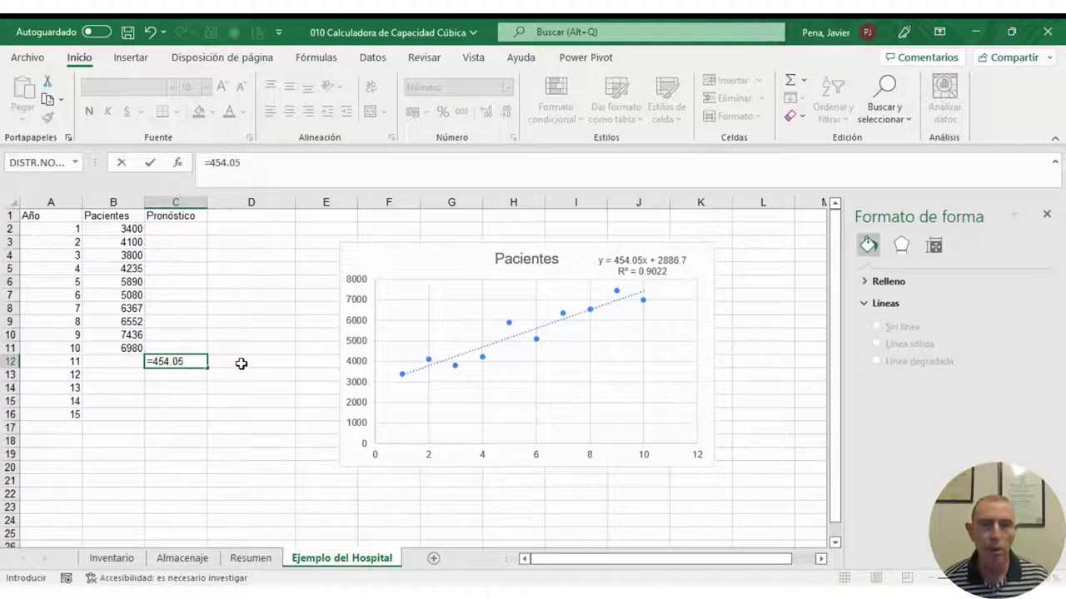
pyautogui.write('*')
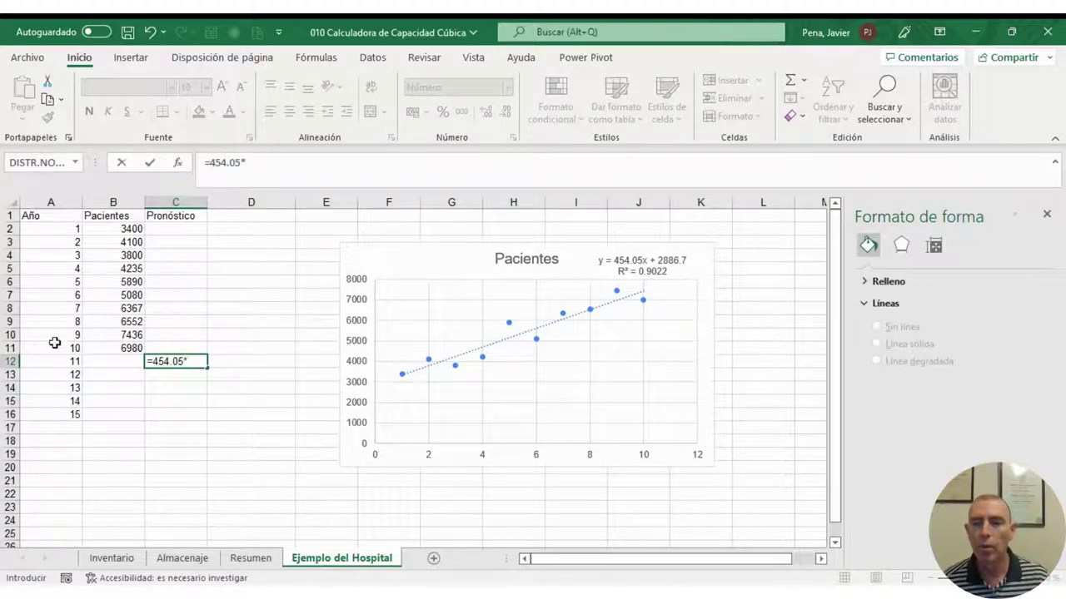
pyautogui.click(33, 362)
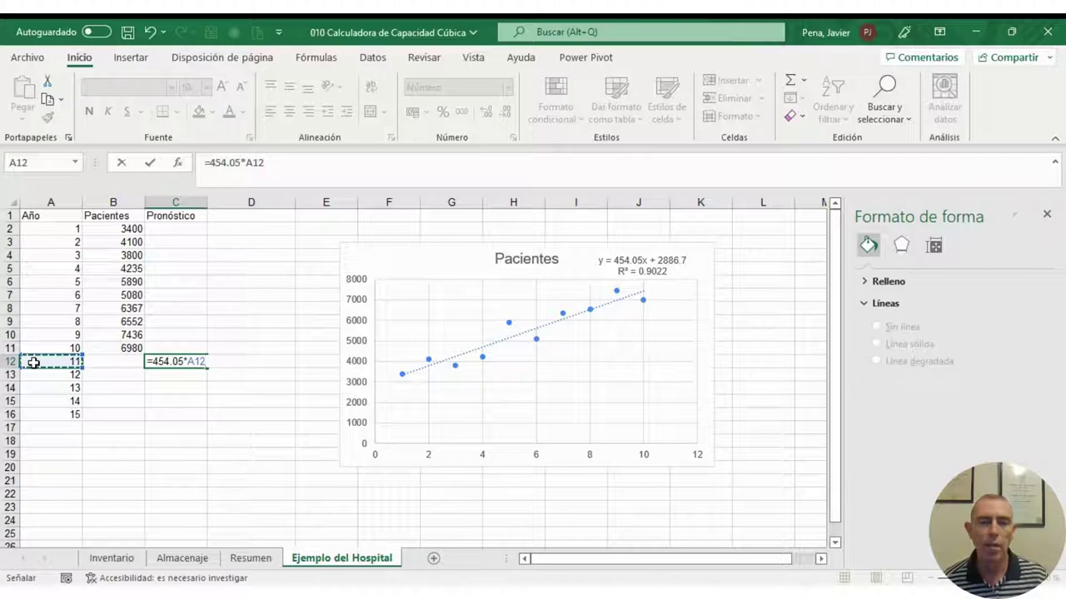
pyautogui.write('+2886.7')
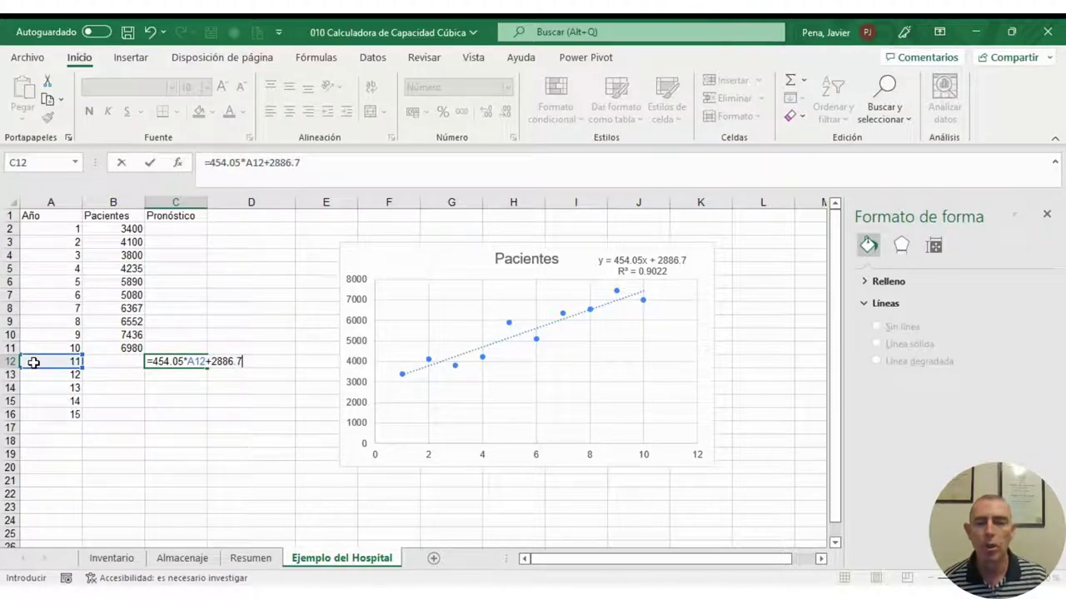
pyautogui.press('Return')
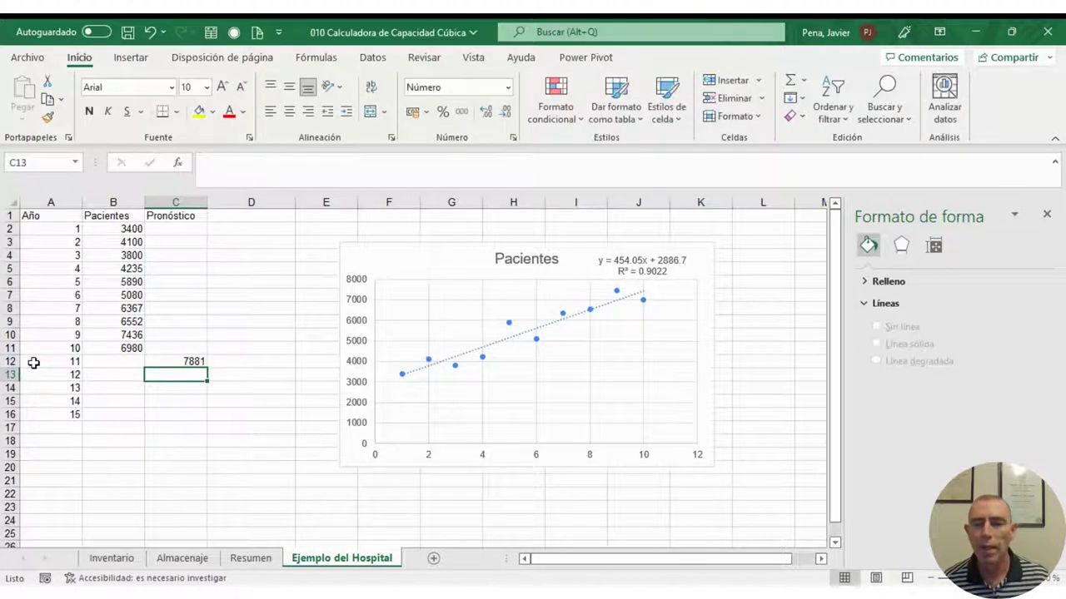
# Copy the forecast formula from C12 down to C16 for years 12 to 15.
pyautogui.click(178, 363)
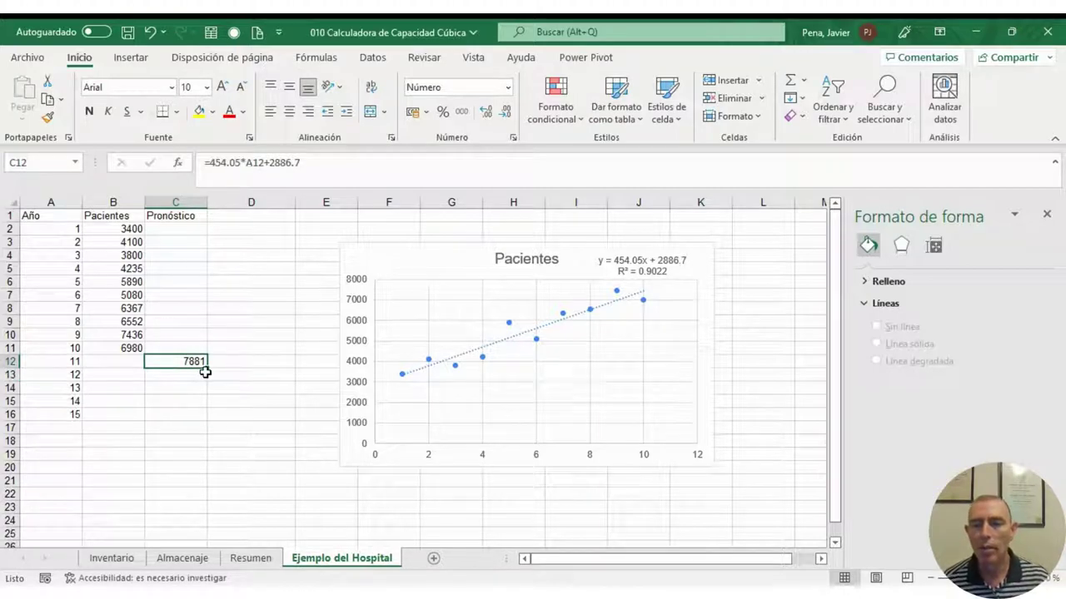
pyautogui.hotkey('ctrl', 'c')
pyautogui.hotkey('shift', 'Down')
pyautogui.hotkey('shift', 'Down')
pyautogui.hotkey('shift', 'Down')
pyautogui.hotkey('shift', 'Down')
pyautogui.hotkey('ctrl', 'v')
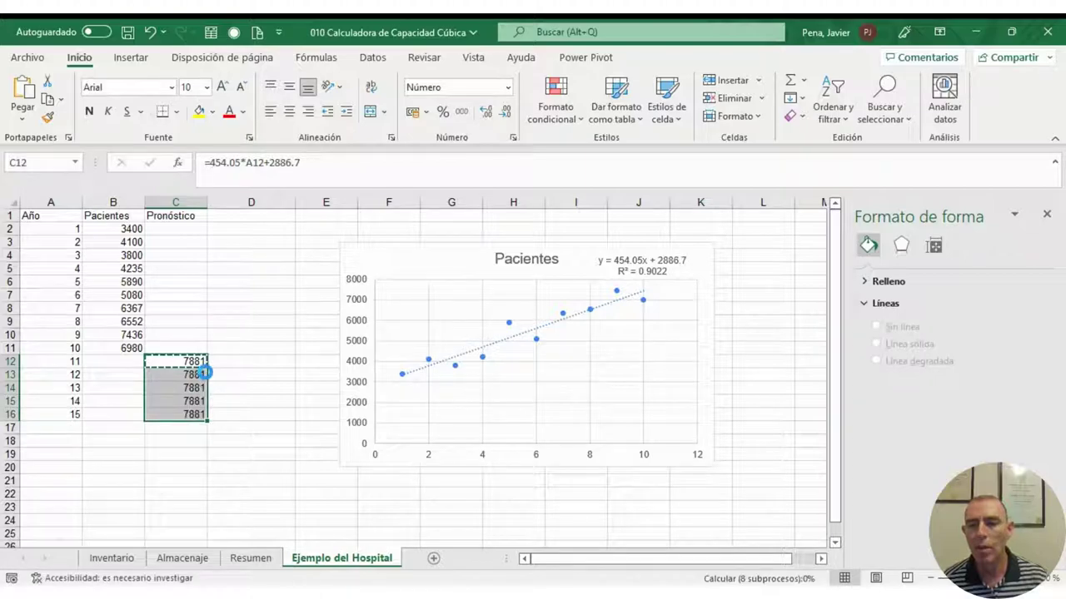
pyautogui.click(259, 373)
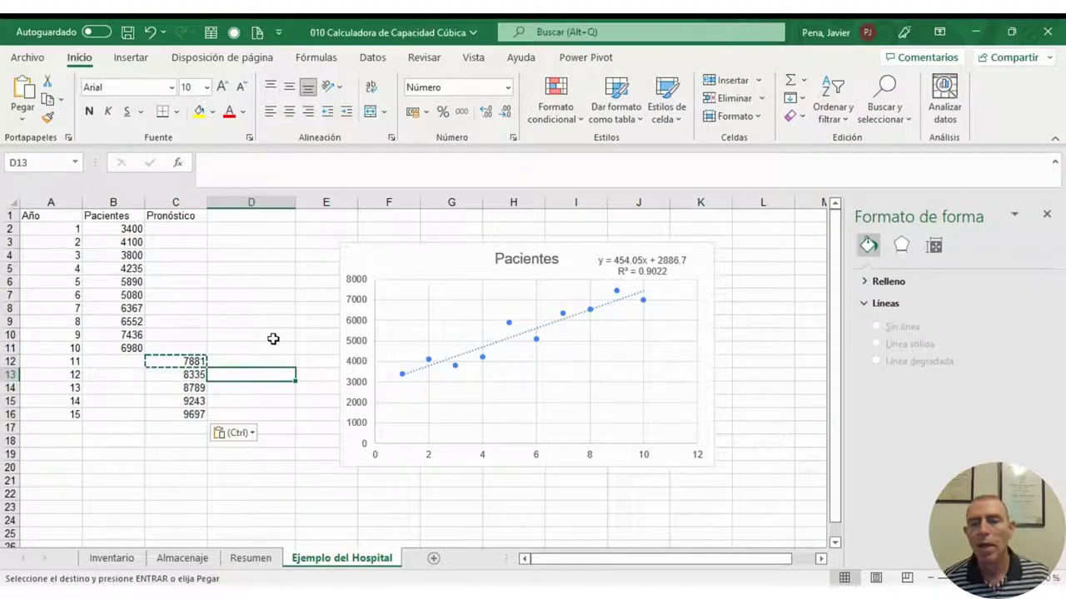
# Delete the Pacientes scatter chart from the sheet and select cell D1.
pyautogui.click(407, 258)
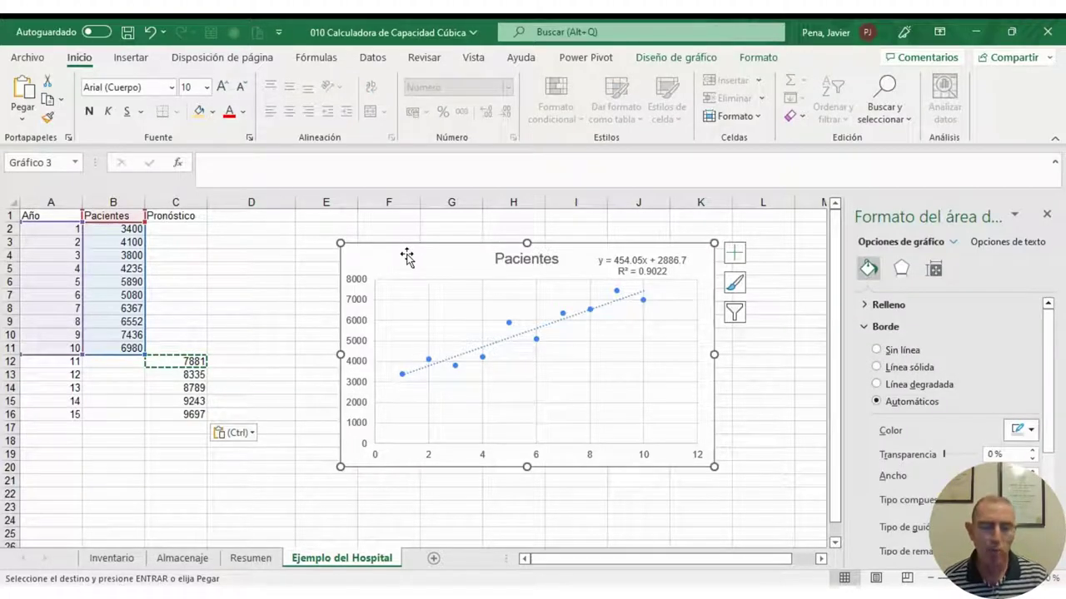
pyautogui.press('Delete')
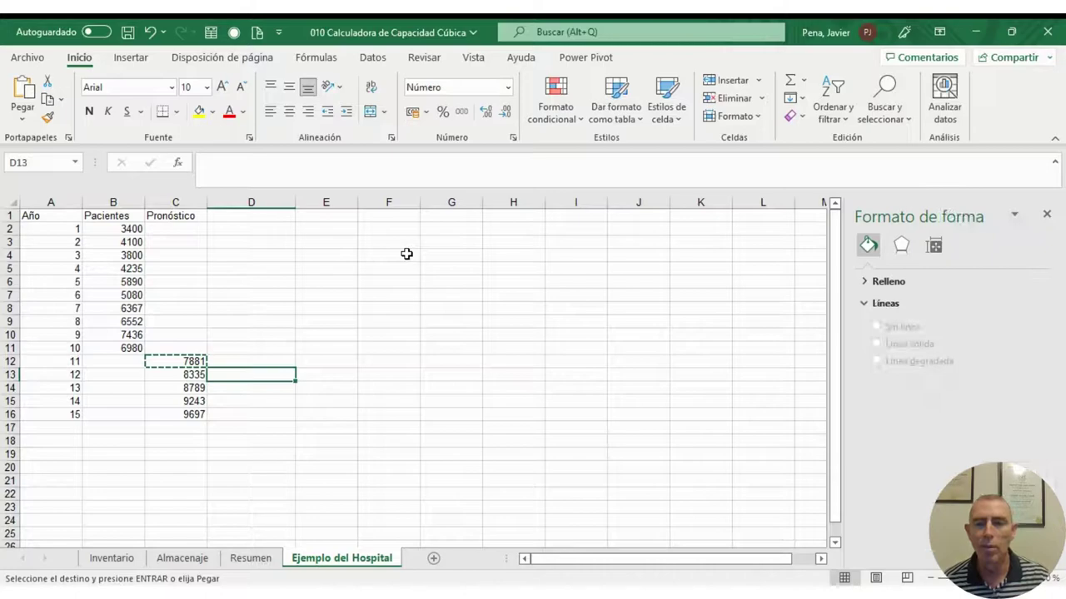
pyautogui.click(263, 215)
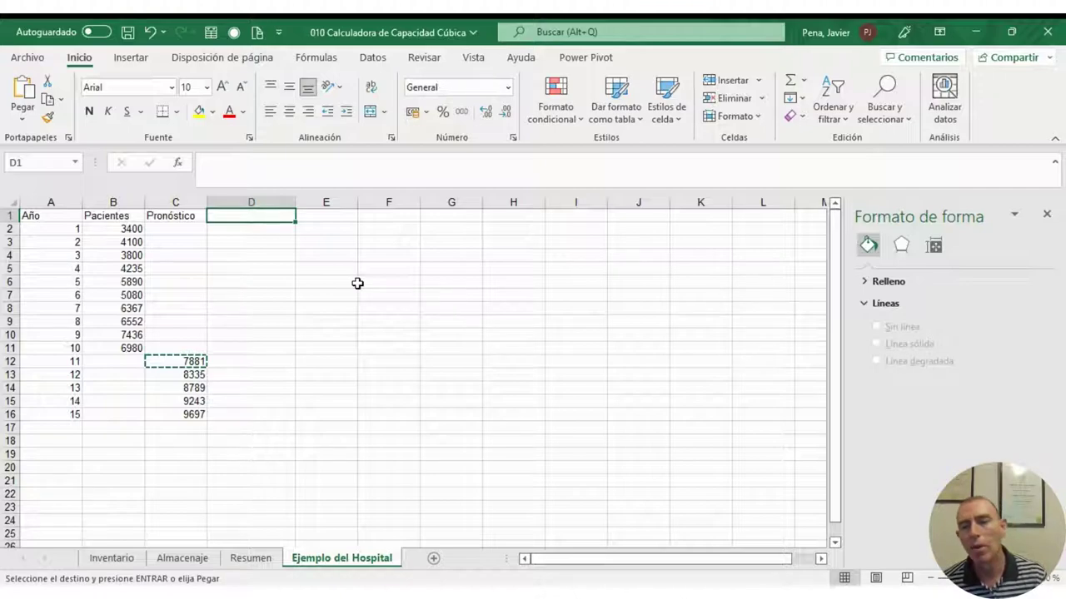
pyautogui.press('Down')
pyautogui.press('Down')
pyautogui.press('Down')
pyautogui.press('Down')
pyautogui.press('Down')
pyautogui.press('Down')
pyautogui.press('Down')
pyautogui.press('Down')
pyautogui.press('Down')
pyautogui.press('Down')
pyautogui.press('Down')
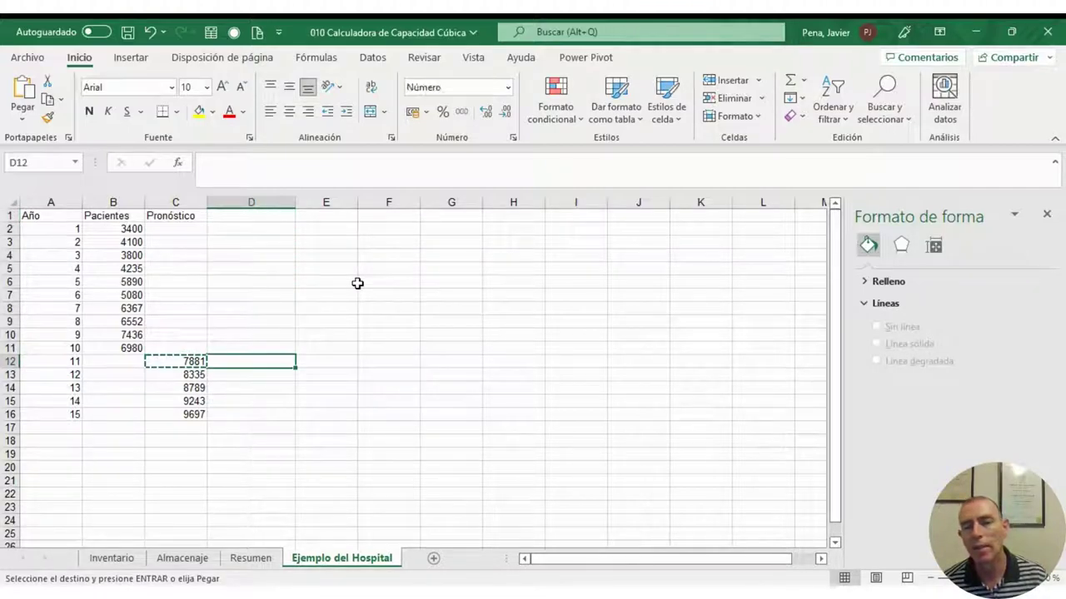
pyautogui.press('Up')
pyautogui.press('Up')
pyautogui.press('Up')
pyautogui.press('Up')
pyautogui.press('Up')
pyautogui.press('Up')
pyautogui.press('Up')
pyautogui.press('Up')
pyautogui.press('Up')
pyautogui.press('Up')
pyautogui.press('Up')
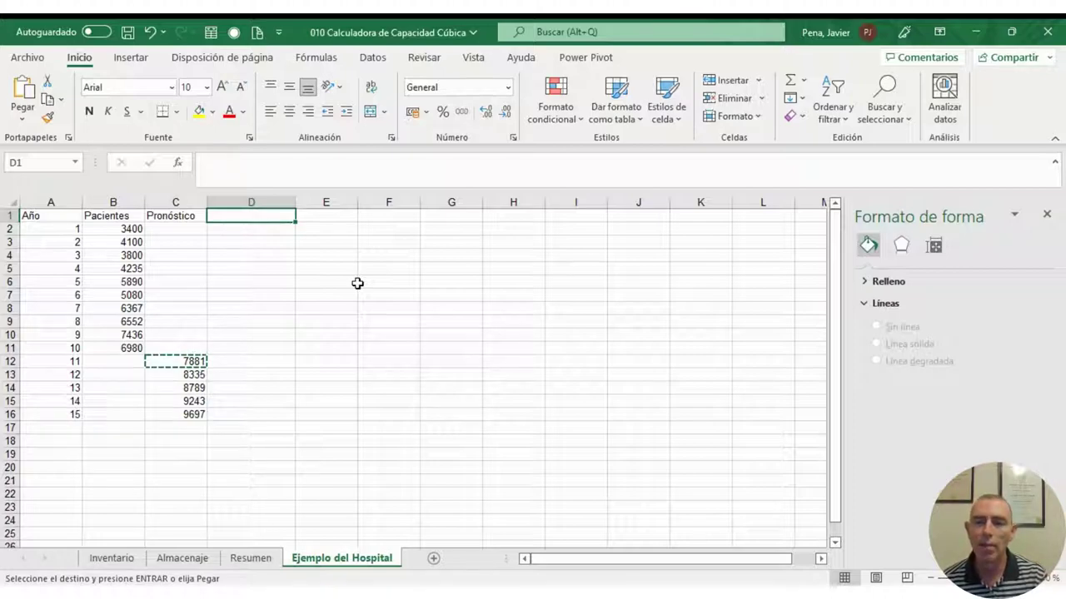
# Enter the heading "Demanda horas" in cell D1 and go to cell D12 in the year 11 row.
pyautogui.write('Demanda')
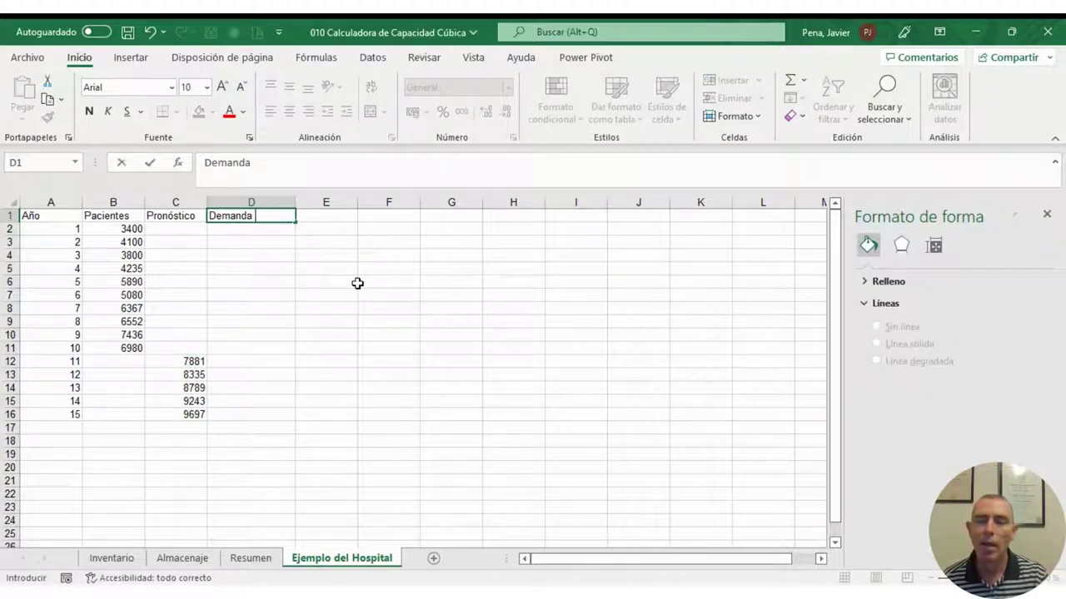
pyautogui.write(' horas')
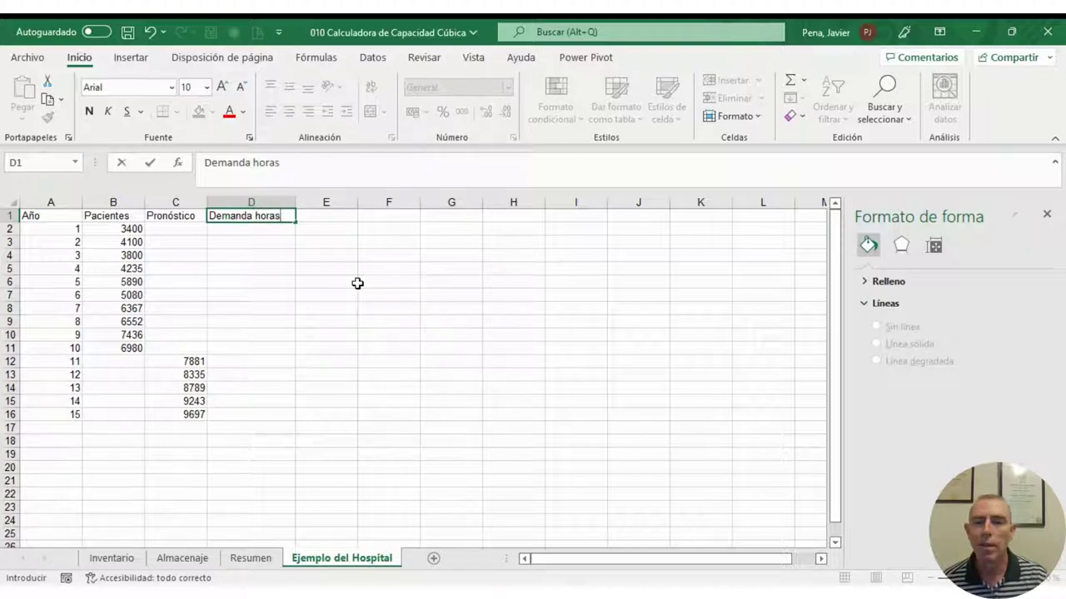
pyautogui.press('Return')
pyautogui.press('Down')
pyautogui.press('Down')
pyautogui.press('Down')
pyautogui.press('Down')
pyautogui.press('Down')
pyautogui.press('Down')
pyautogui.press('Down')
pyautogui.press('Down')
pyautogui.press('Down')
pyautogui.press('Down')
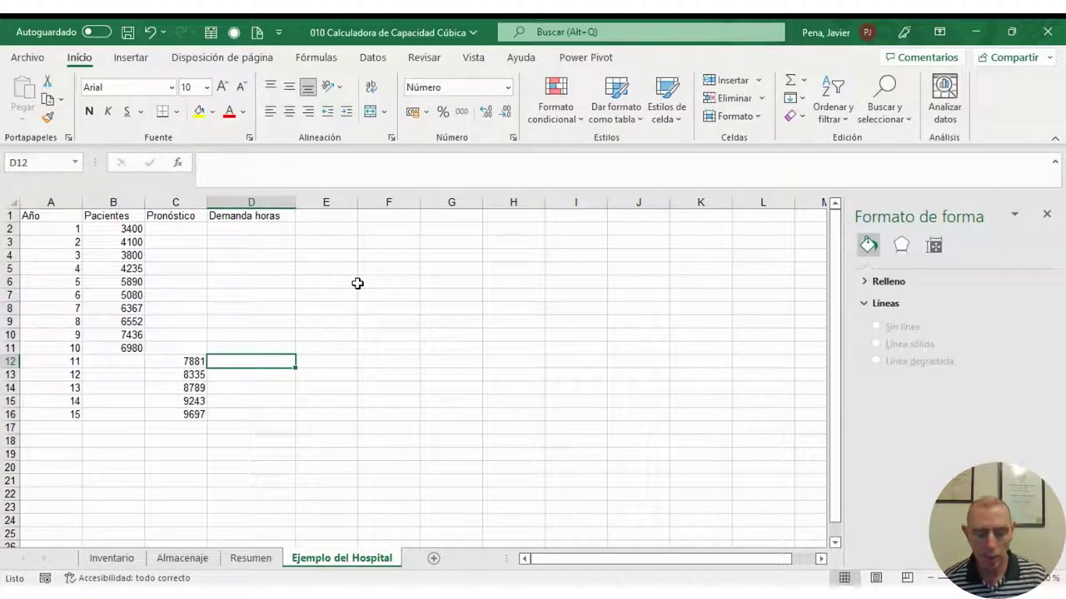
# Enter the formula =C12*0.5 in cell D12 to calculate the demand hours for year 11.
pyautogui.write('=')
pyautogui.press('Left')
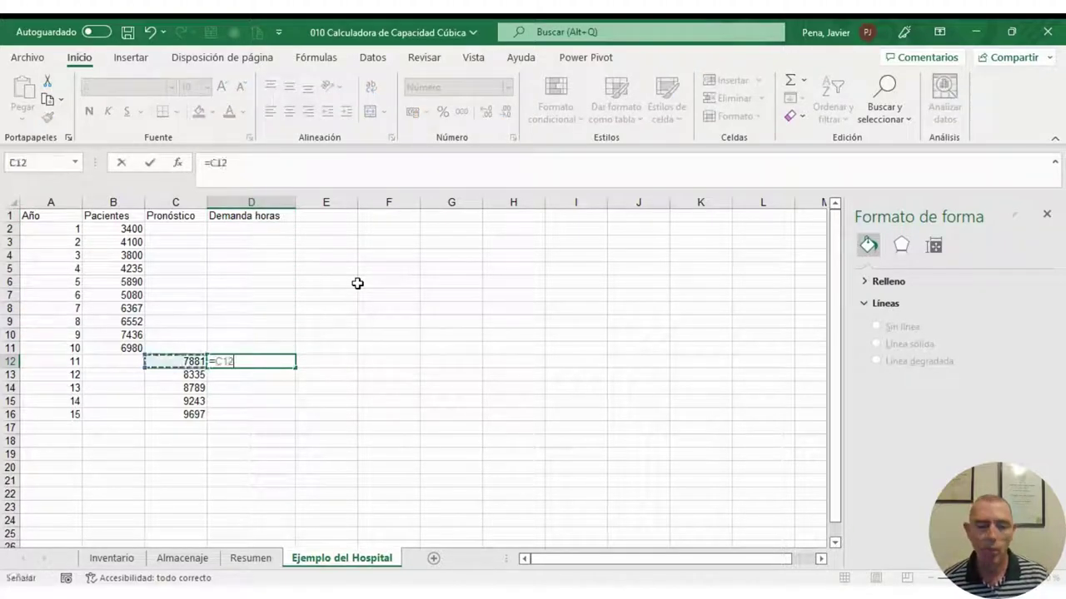
pyautogui.write('*0')
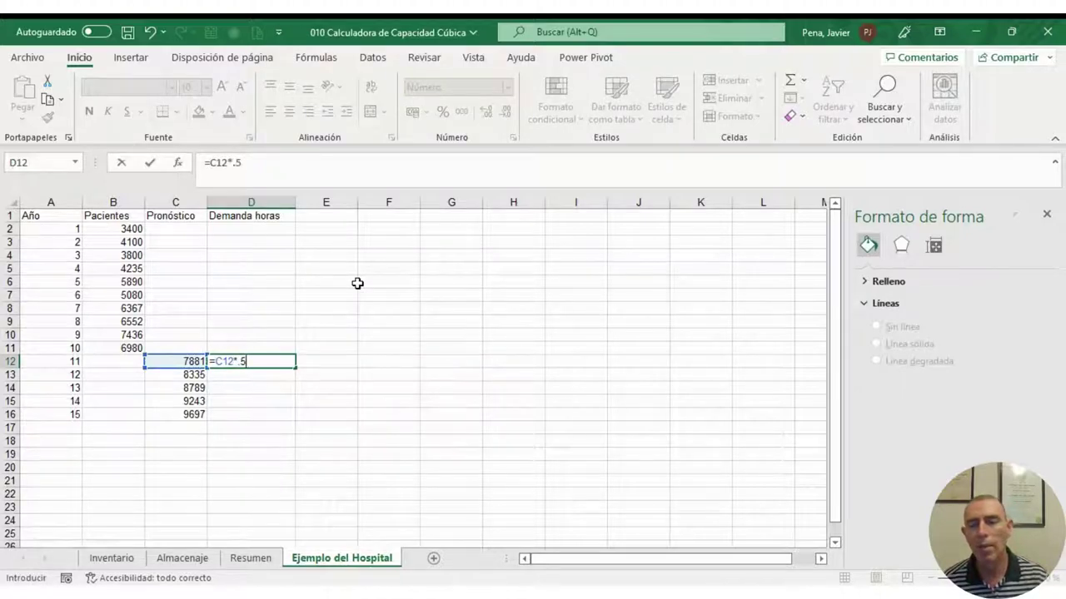
pyautogui.write('.5')
pyautogui.hotkey('ctrl', 'Return')
# Copy the demand hours formula from D12 down to D16 for years 12 to 15.
pyautogui.hotkey('ctrl', 'c')
pyautogui.hotkey('shift', 'Down')
pyautogui.hotkey('shift', 'Down')
pyautogui.hotkey('shift', 'Down')
pyautogui.hotkey('shift', 'Down')
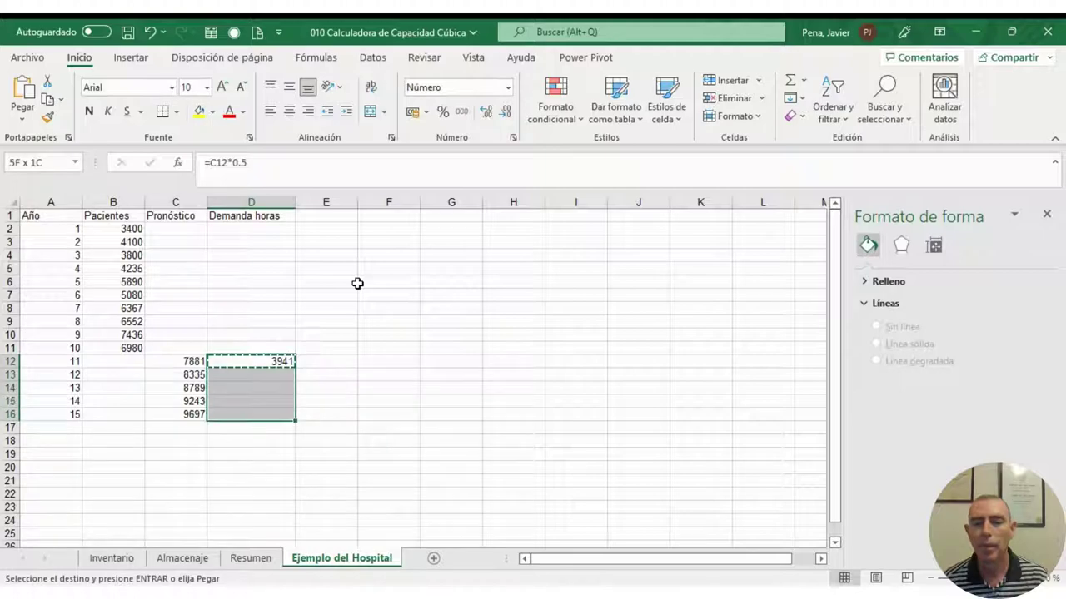
pyautogui.hotkey('ctrl', 'v')
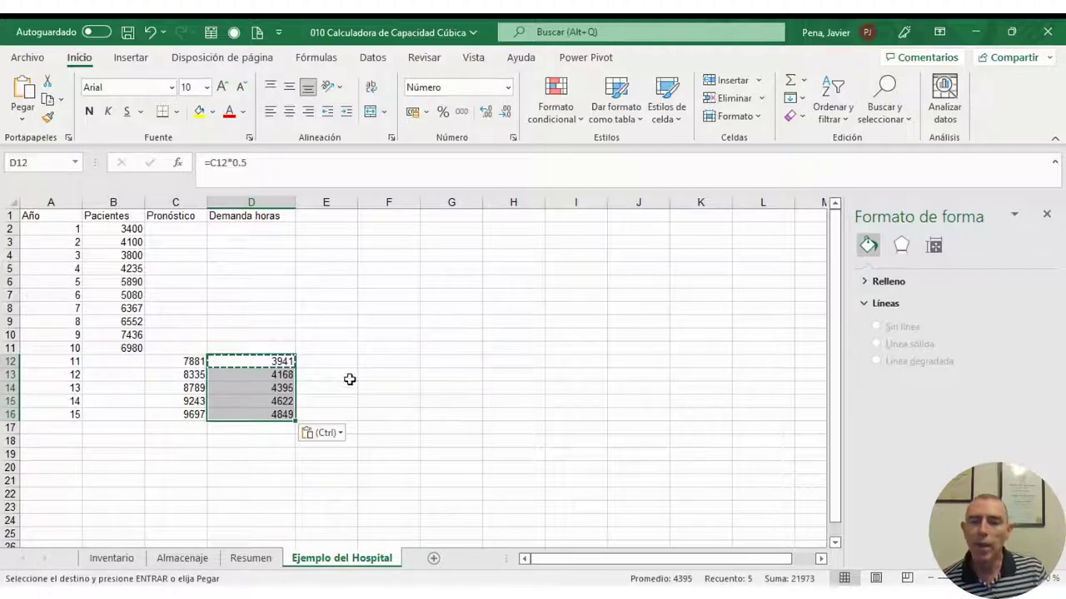
# Enter 40 in cell G5 and label it "horas semana" in cell H5.
pyautogui.click(276, 220)
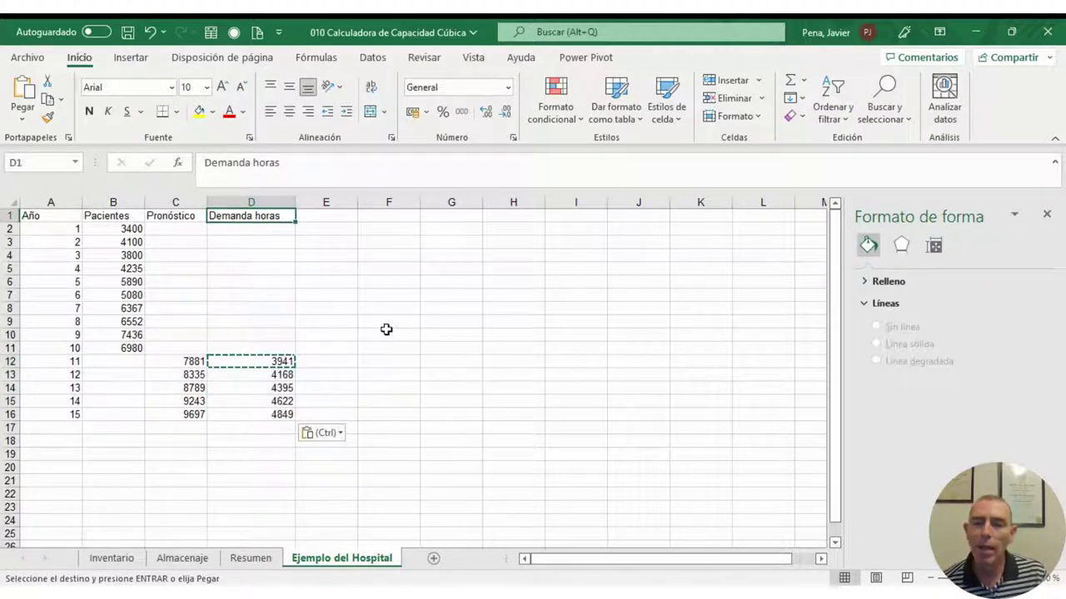
pyautogui.click(344, 218)
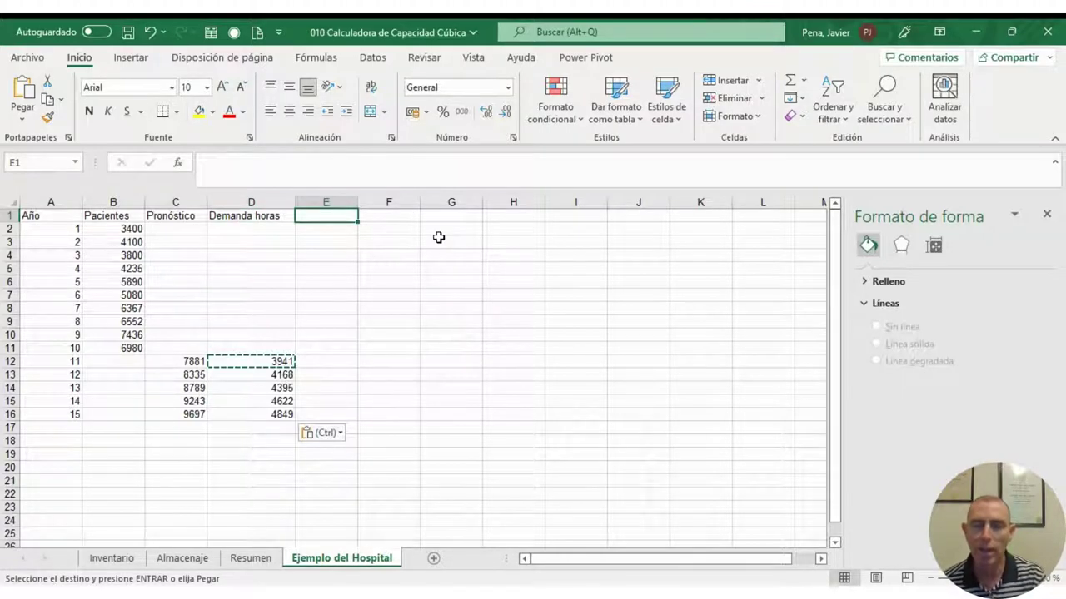
pyautogui.click(460, 273)
pyautogui.write('4')
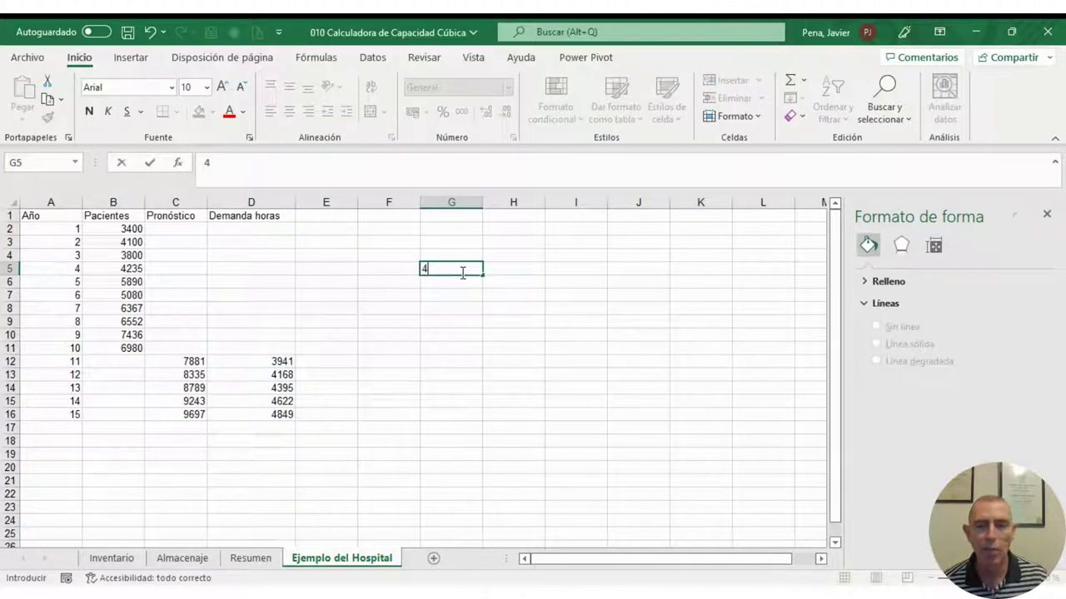
pyautogui.write('0')
pyautogui.press('Tab')
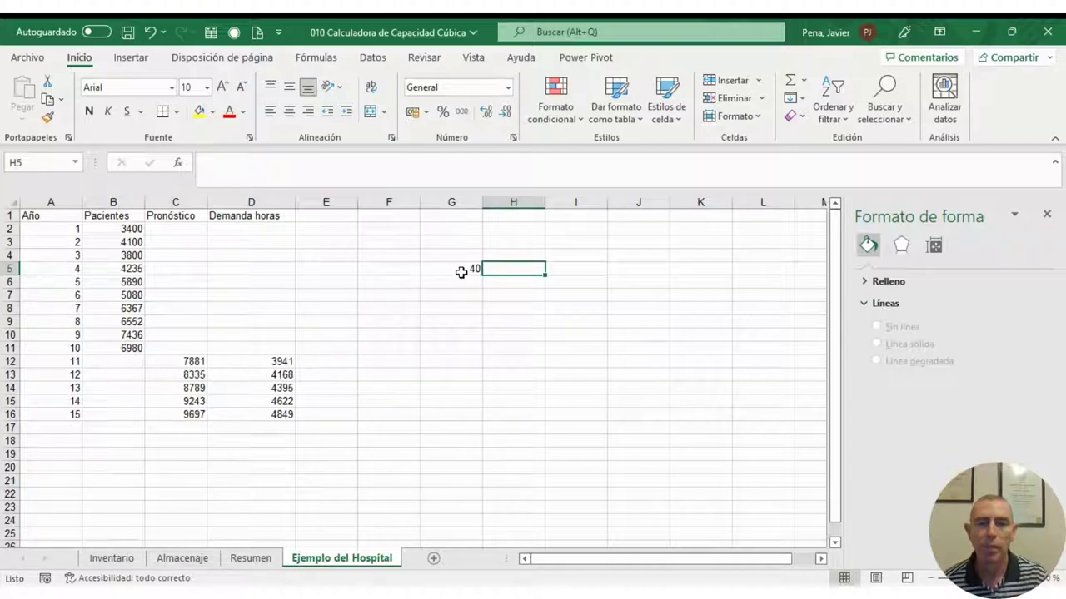
pyautogui.write('horas s')
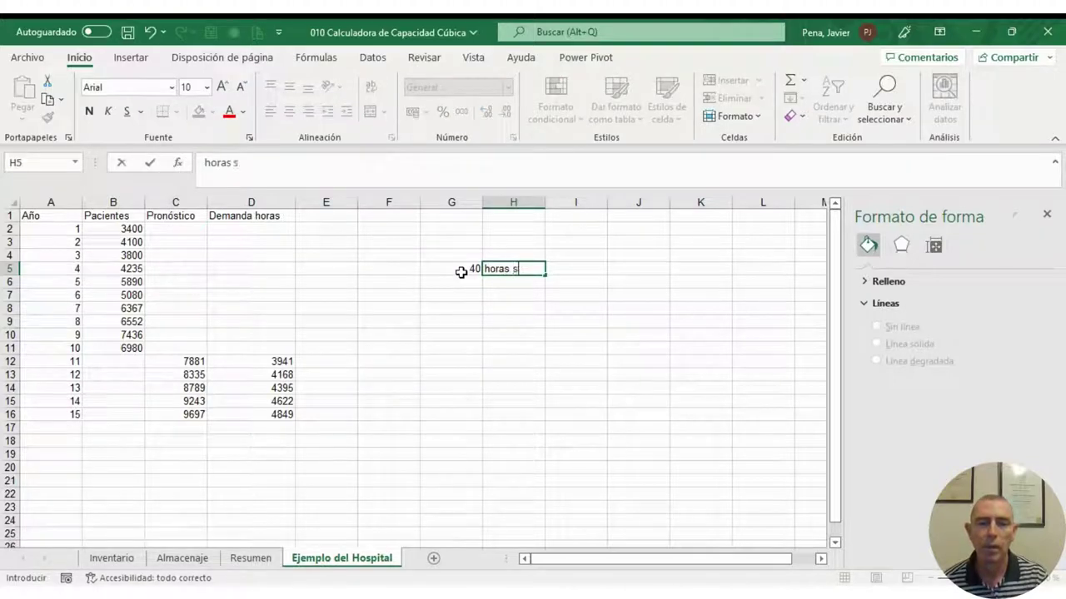
pyautogui.write('emana')
pyautogui.press('Return')
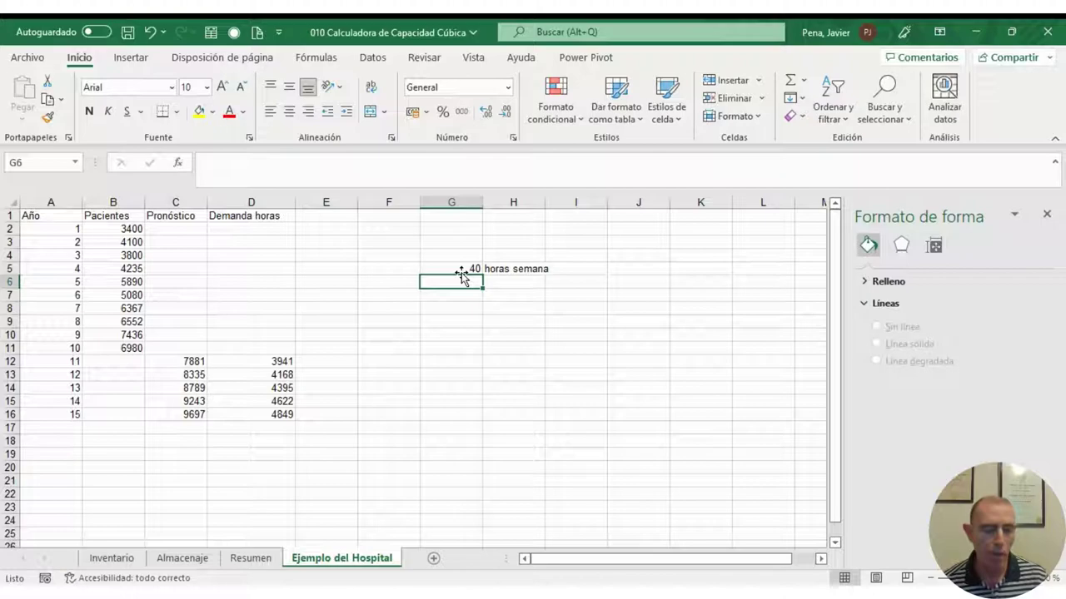
# Enter 52 in cell G6 and label it "semanas" in cell H6.
pyautogui.write('52')
pyautogui.press('Tab')
pyautogui.write('semanas')
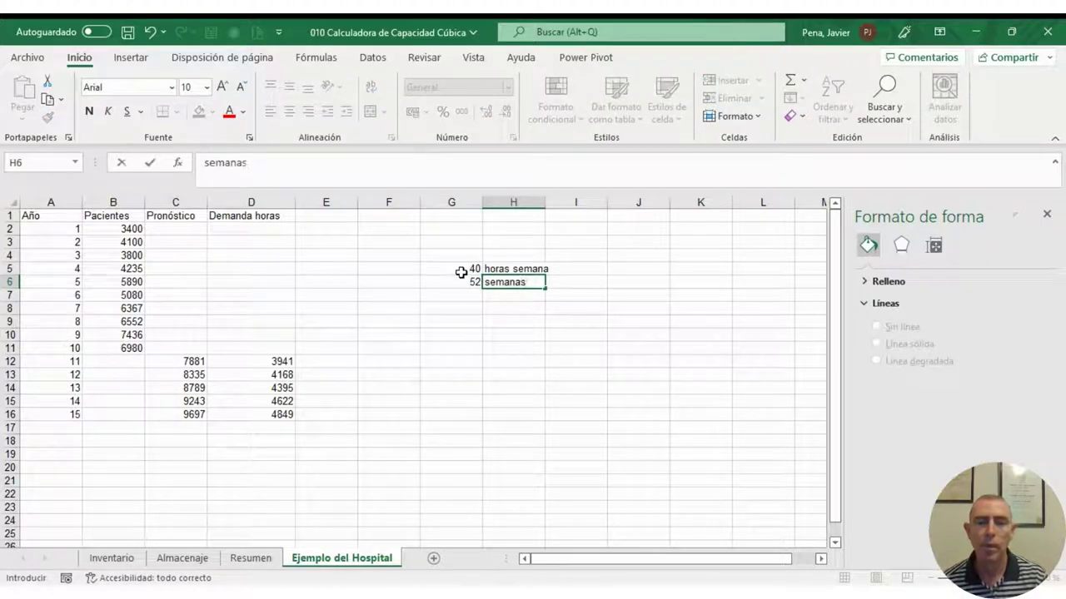
pyautogui.press('Return')
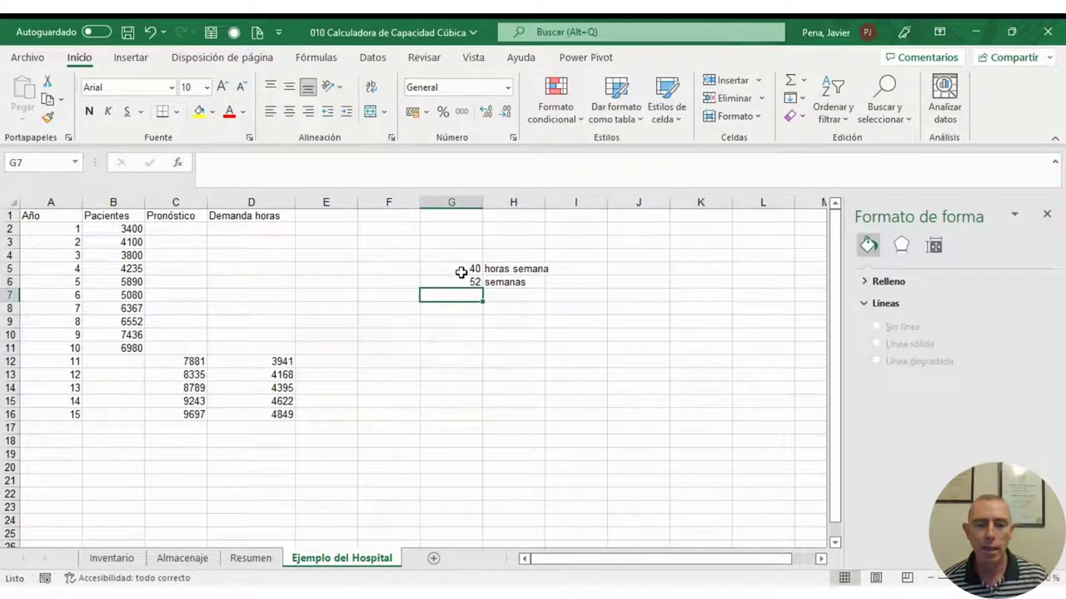
# Calculate the annual available hours in cell G7 with the formula =G5*G6.
pyautogui.write('=')
pyautogui.click(461, 270)
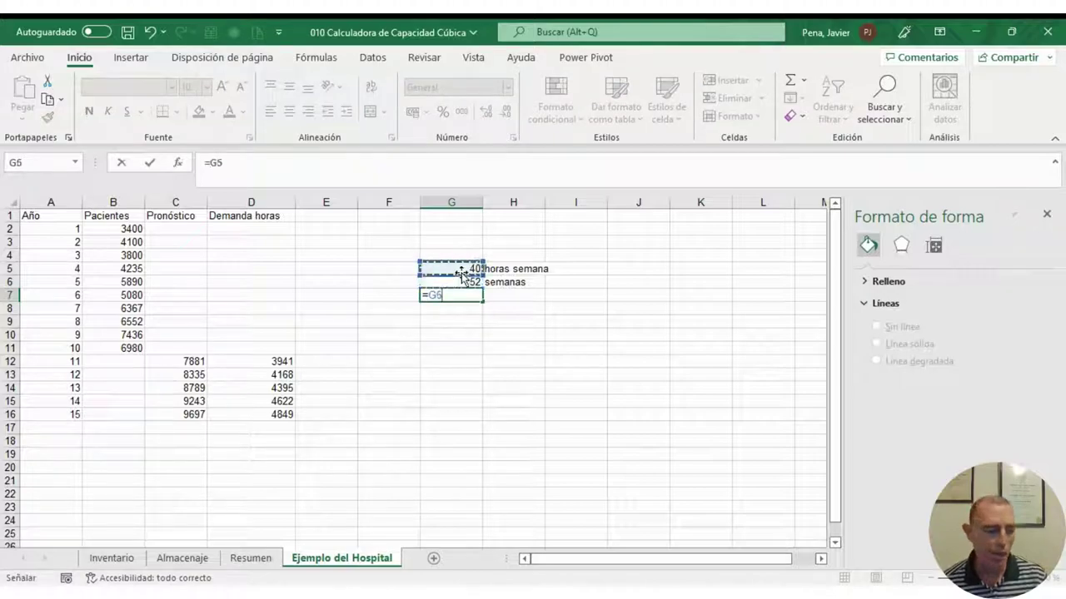
pyautogui.write('*')
pyautogui.click(462, 280)
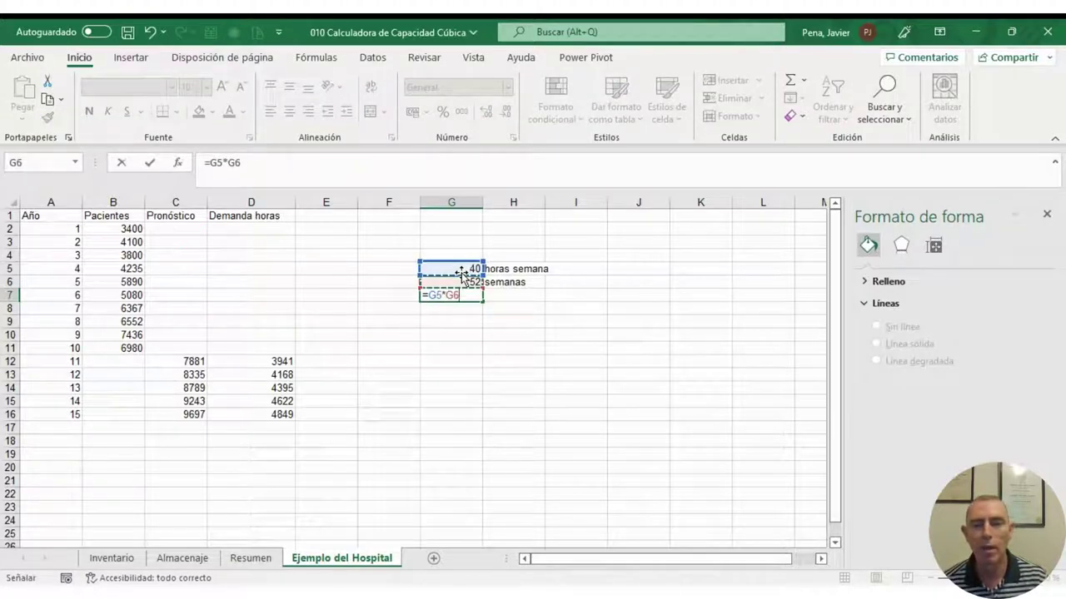
pyautogui.press('Return')
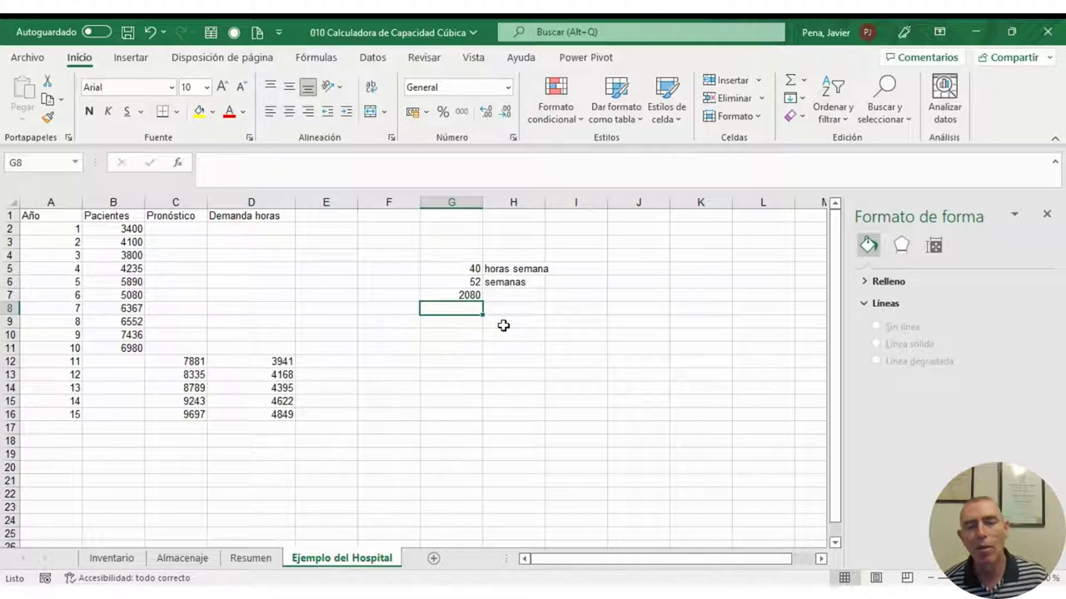
# Enter the heading "Salas de operaciones" in cell E1 and go to cell E12 in the year 11 row.
pyautogui.click(343, 215)
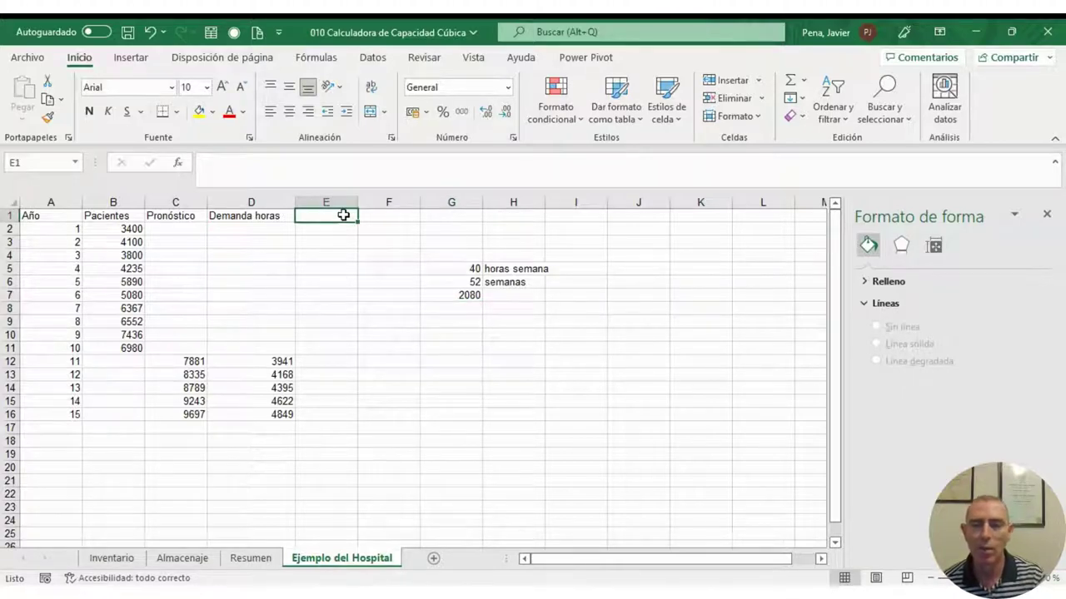
pyautogui.write('S')
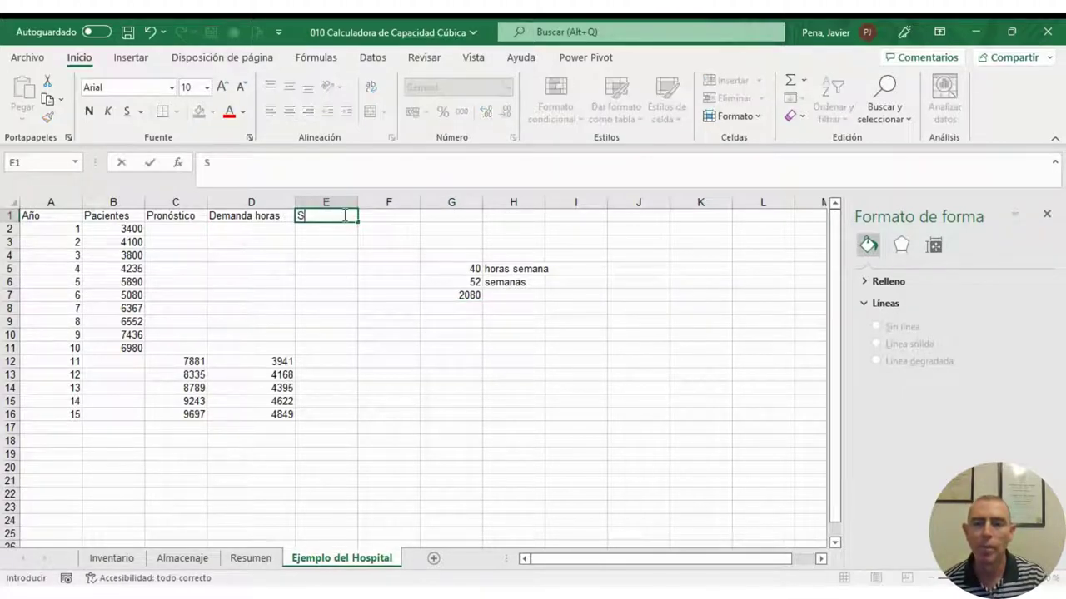
pyautogui.write('alas de ope')
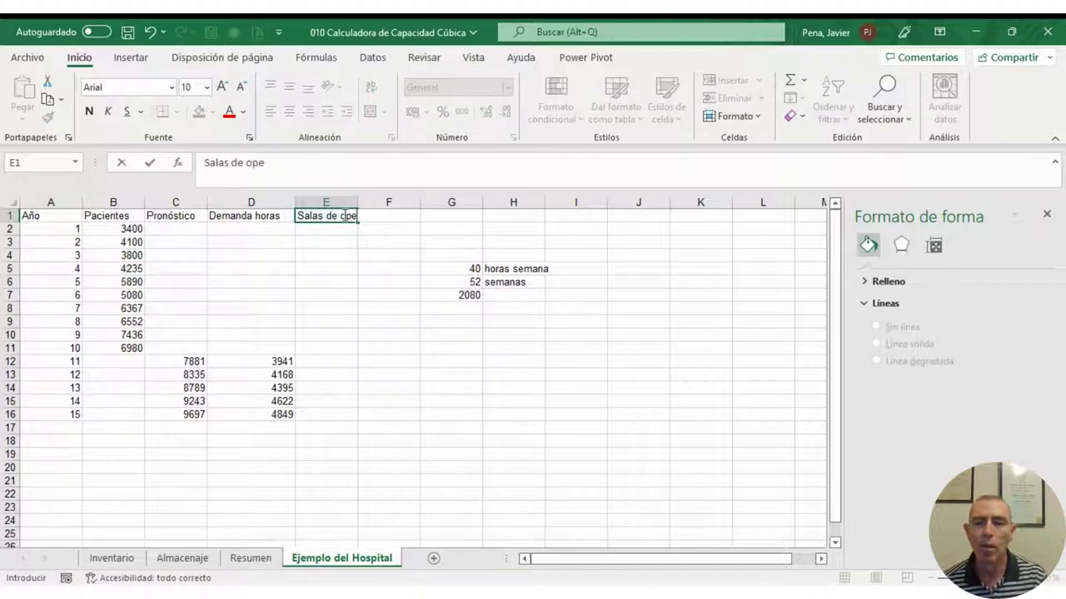
pyautogui.write('raciones')
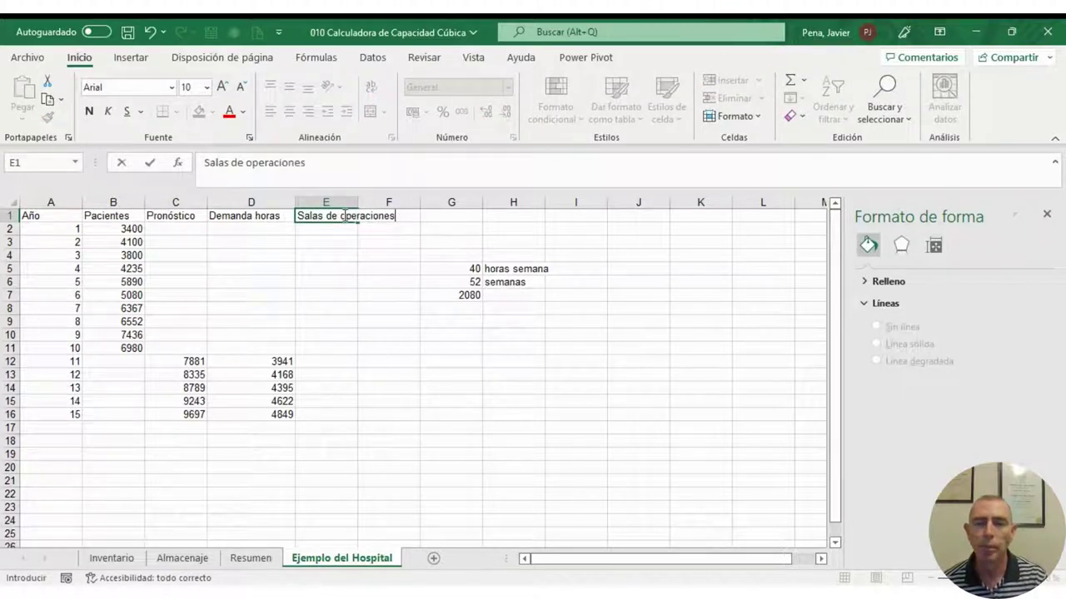
pyautogui.press('Return')
pyautogui.press('Down')
pyautogui.press('Down')
pyautogui.press('Down')
pyautogui.press('Down')
pyautogui.press('Down')
pyautogui.press('Down')
pyautogui.press('Down')
pyautogui.press('Down')
pyautogui.press('Down')
pyautogui.press('Down')
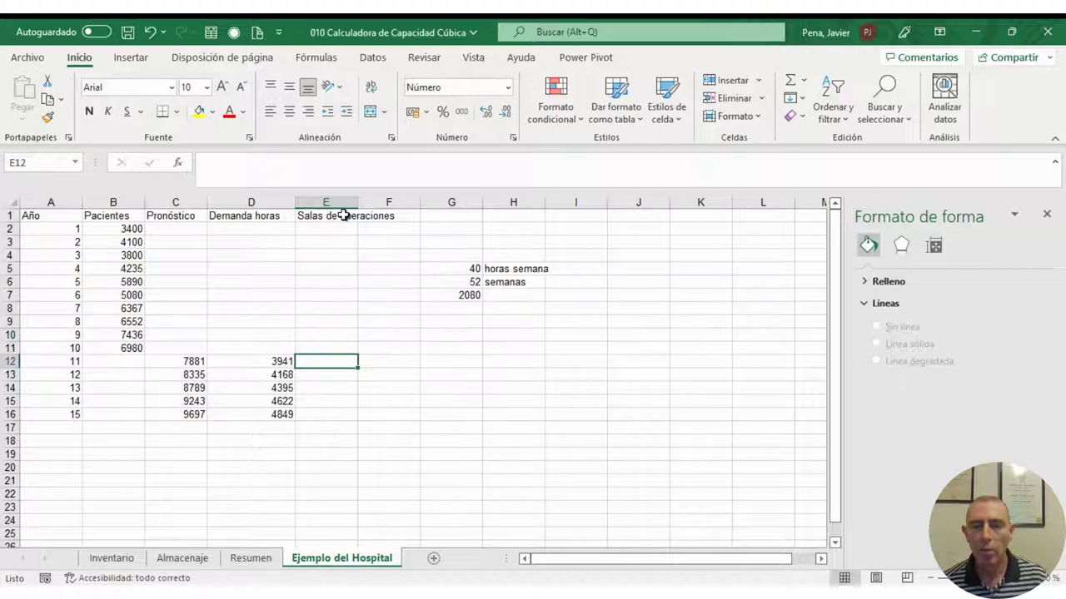
# Enter the formula =D12/G7 in cell E12 to calculate the operating rooms needed in year 11.
pyautogui.write('=')
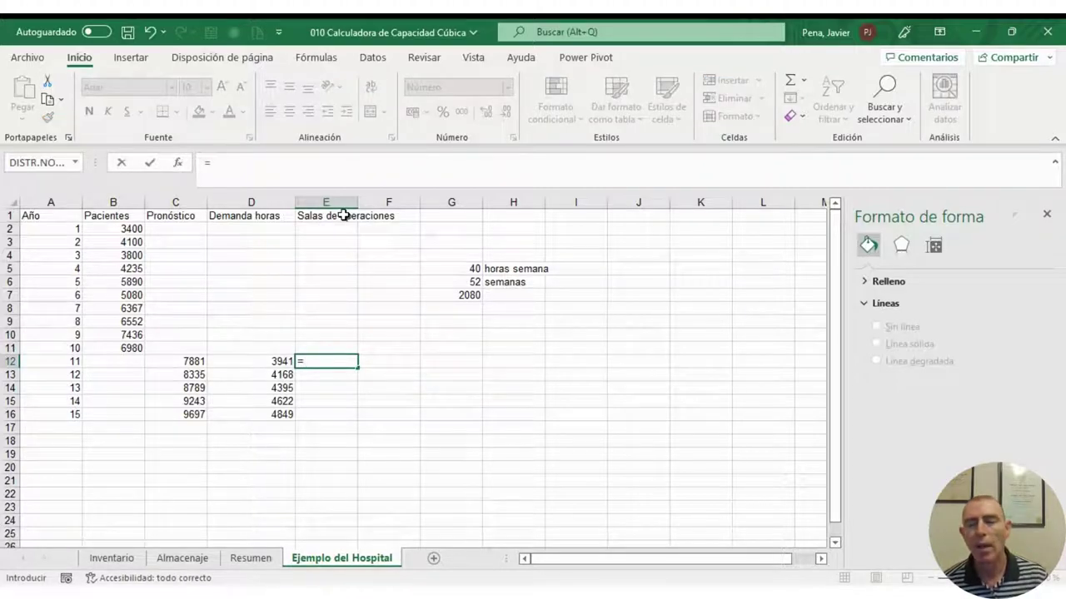
pyautogui.press('Left')
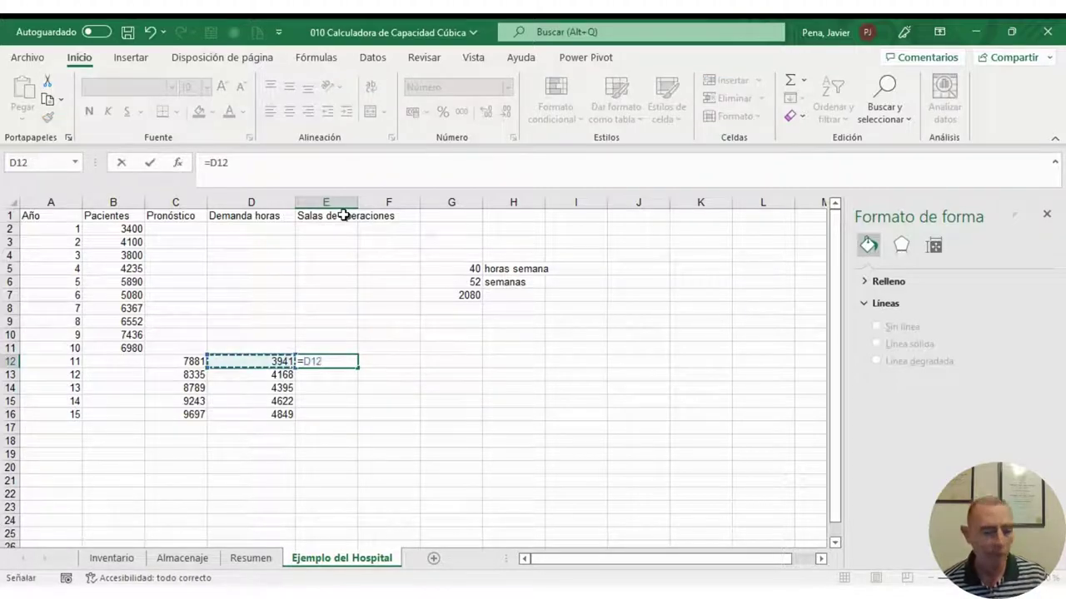
pyautogui.write('/')
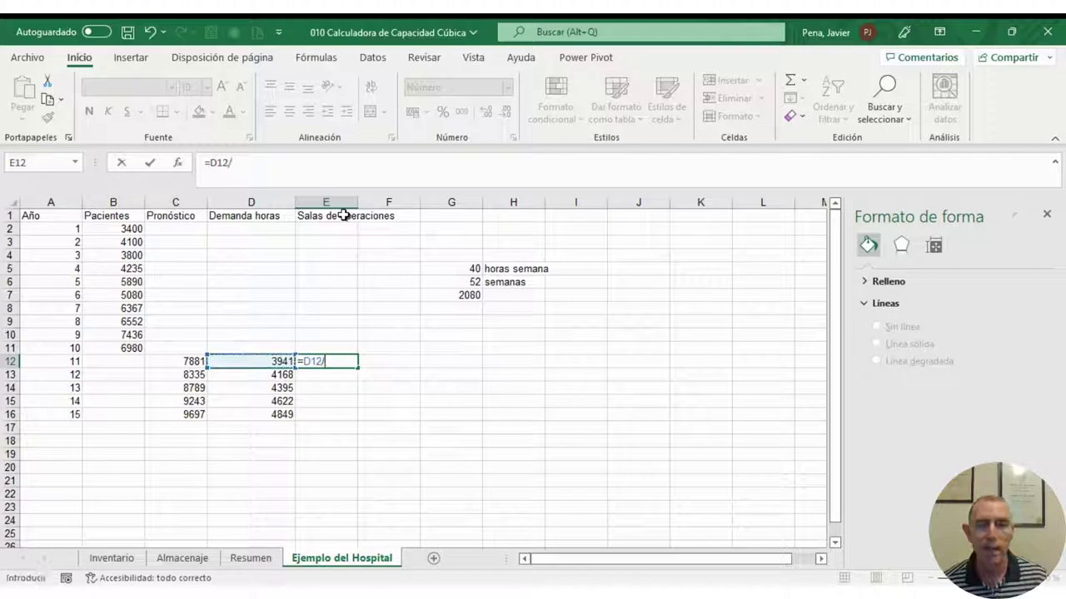
pyautogui.click(471, 295)
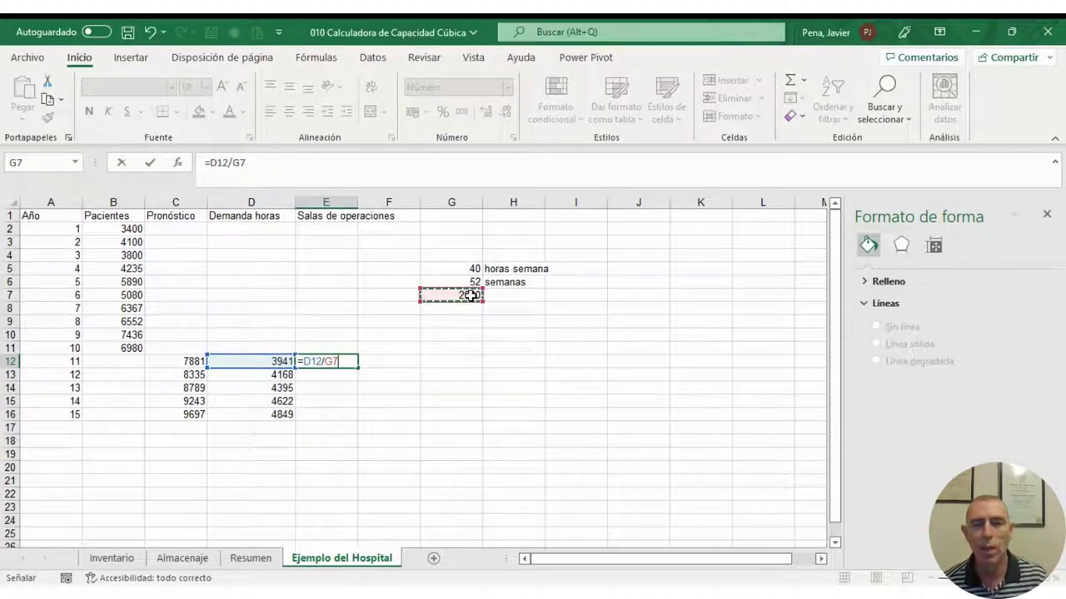
pyautogui.hotkey('ctrl', 'Return')
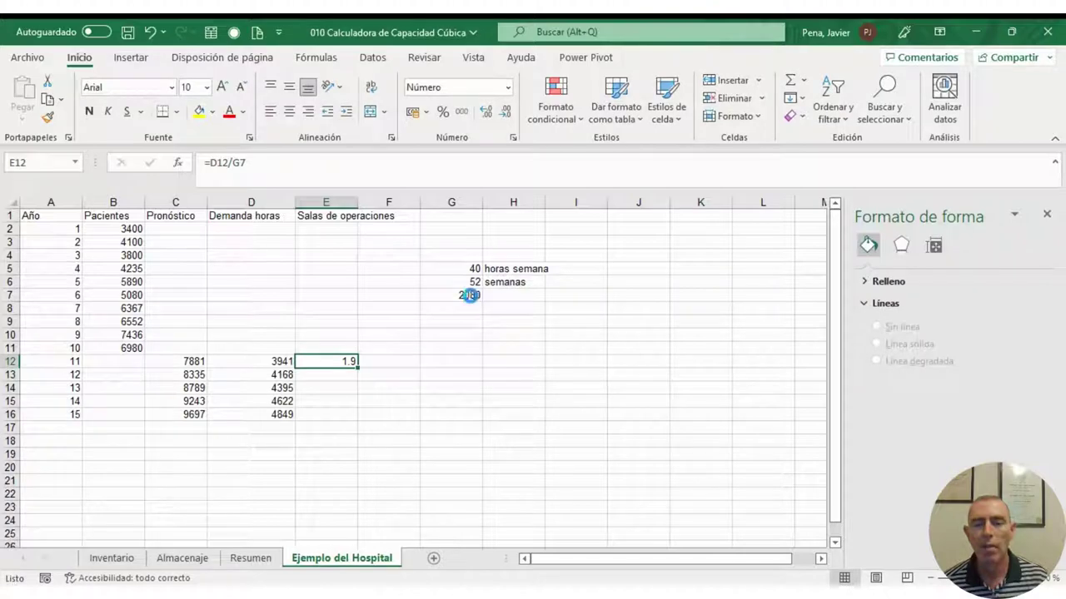
# Try to copy the E12 formula with its relative G7 reference down to E16.
pyautogui.hotkey('ctrl', 'c')
pyautogui.hotkey('shift', 'Down')
pyautogui.hotkey('shift', 'Down')
pyautogui.hotkey('shift', 'Down')
pyautogui.hotkey('shift', 'Down')
pyautogui.hotkey('ctrl', 'v')
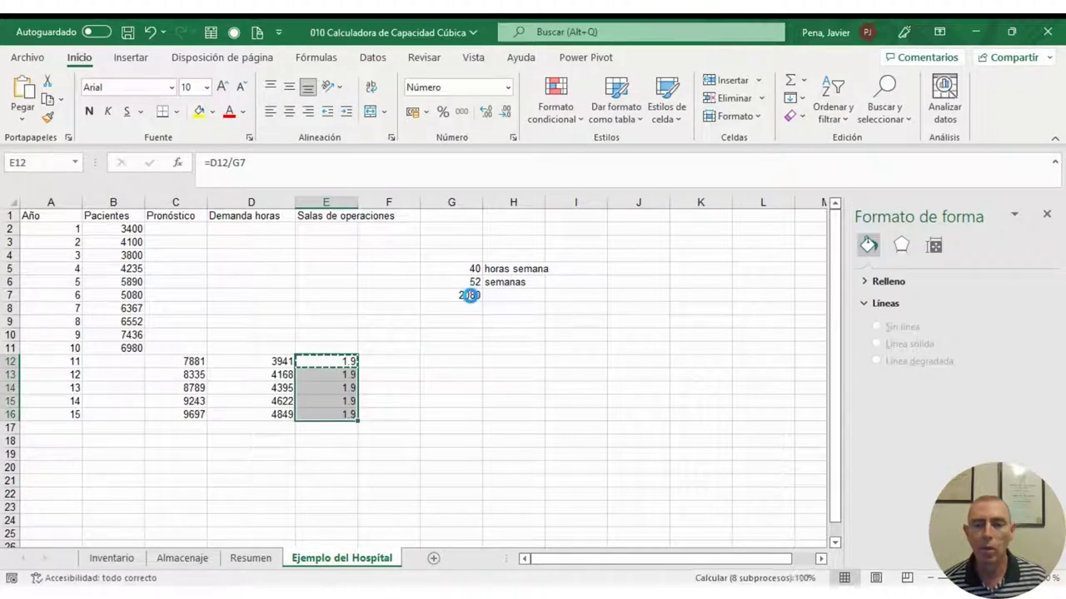
# Make the G7 reference in cell E12 absolute so the formula reads =D12/$G$7.
pyautogui.hotkey('shift', 'Up')
pyautogui.hotkey('shift', 'Up')
pyautogui.hotkey('shift', 'Up')
pyautogui.hotkey('shift', 'Up')
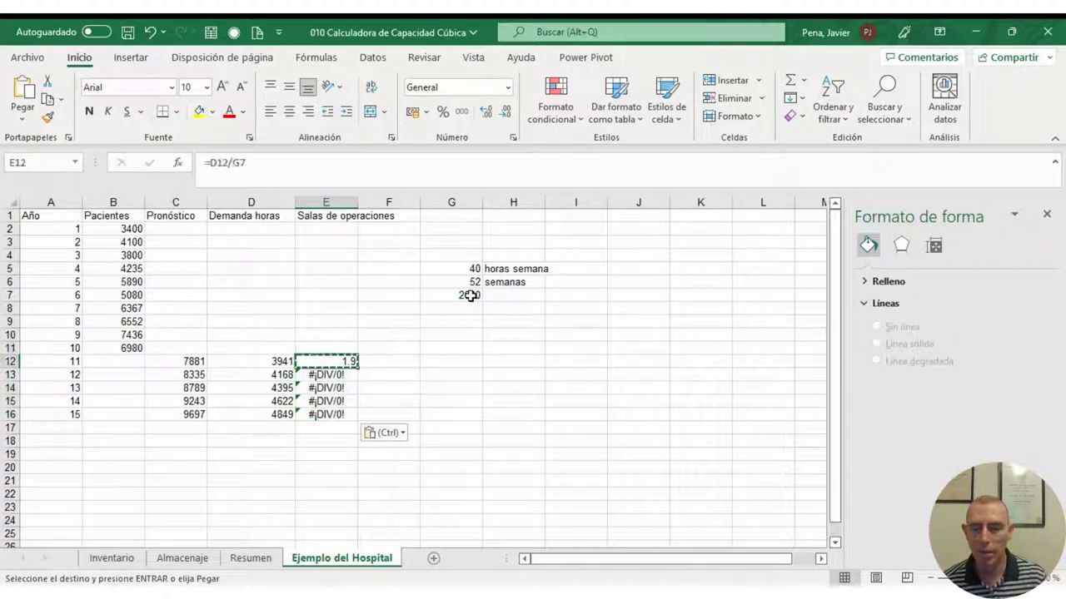
pyautogui.press('F2')
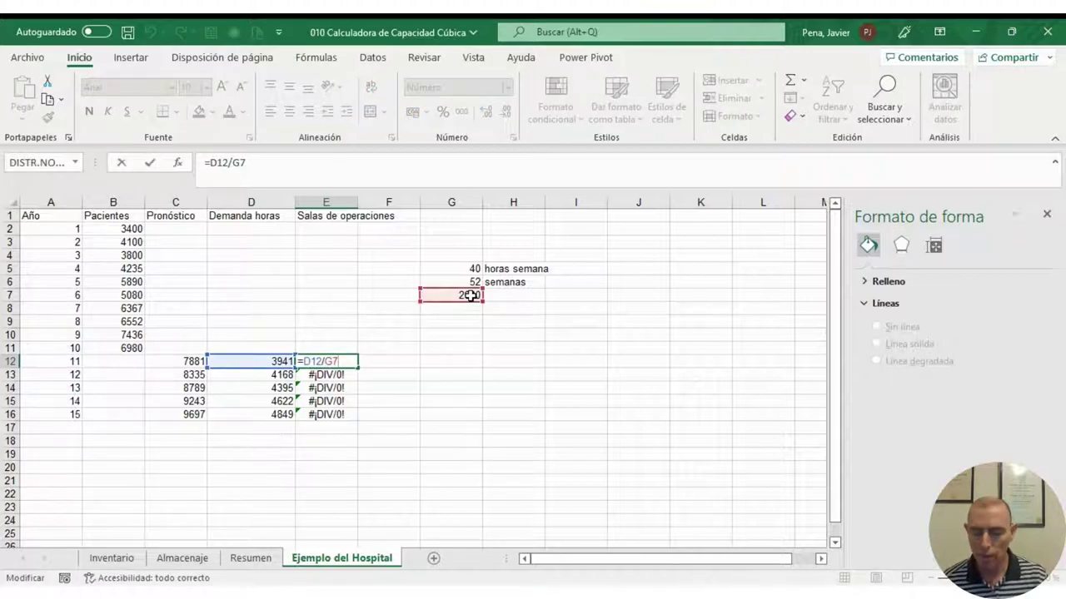
pyautogui.press('F4')
pyautogui.hotkey('ctrl', 'Return')
# Copy the corrected operating rooms formula from E12 down to E16 for years 12 to 15.
pyautogui.hotkey('ctrl', 'c')
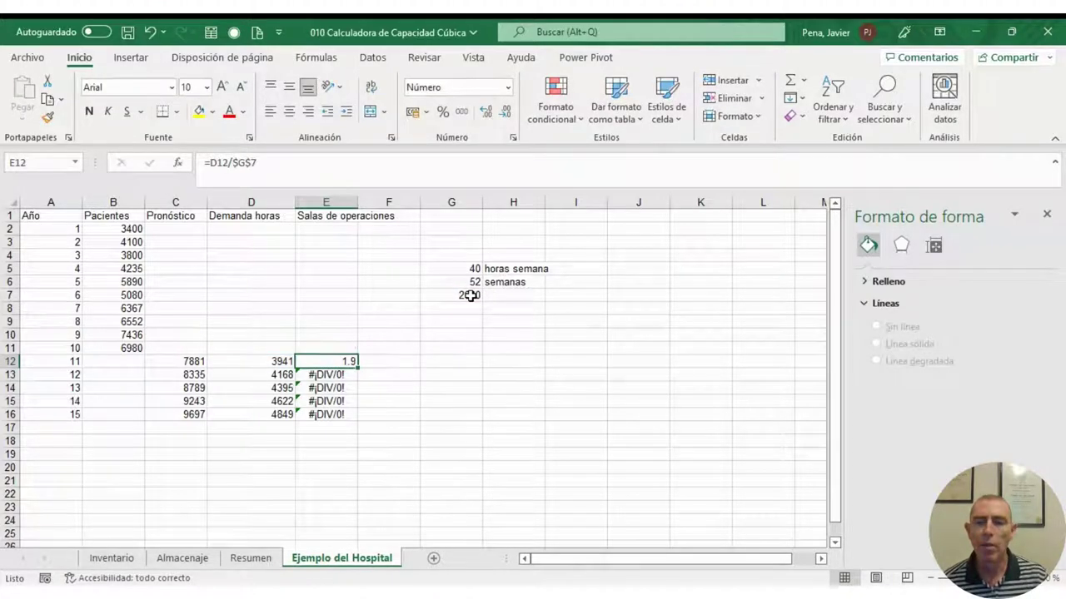
pyautogui.hotkey('shift', 'Down')
pyautogui.hotkey('shift', 'Down')
pyautogui.hotkey('shift', 'Down')
pyautogui.hotkey('shift', 'Down')
pyautogui.hotkey('ctrl', 'v')
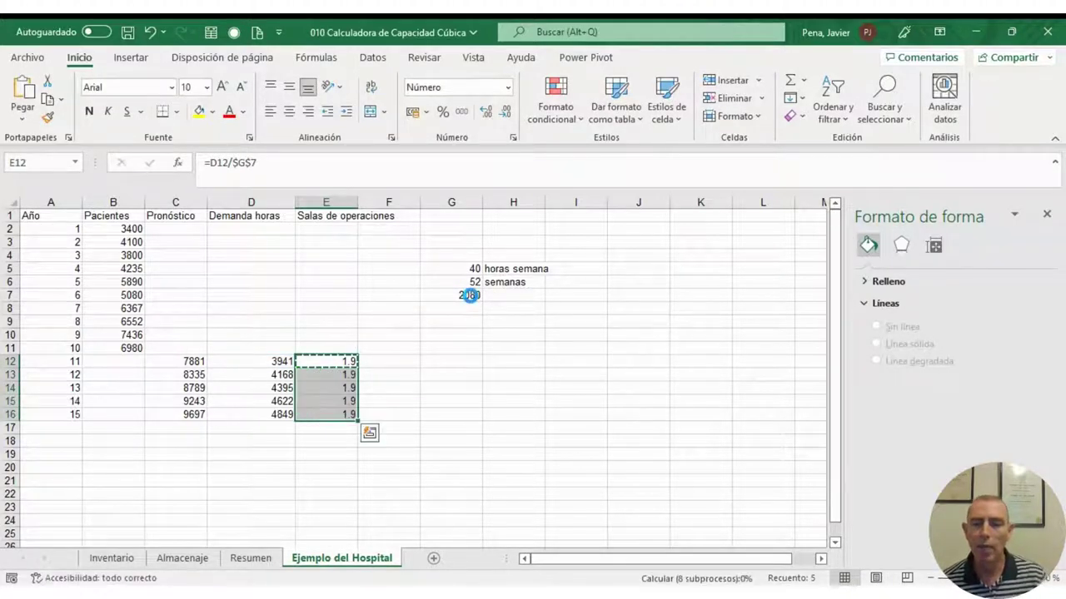
pyautogui.click(412, 363)
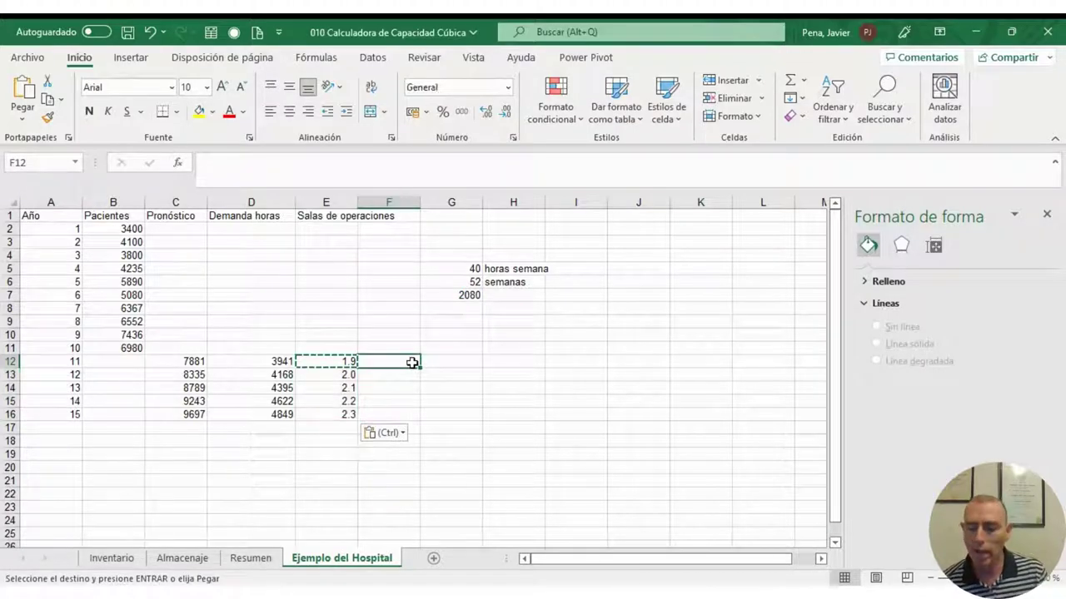
pyautogui.press('Escape')
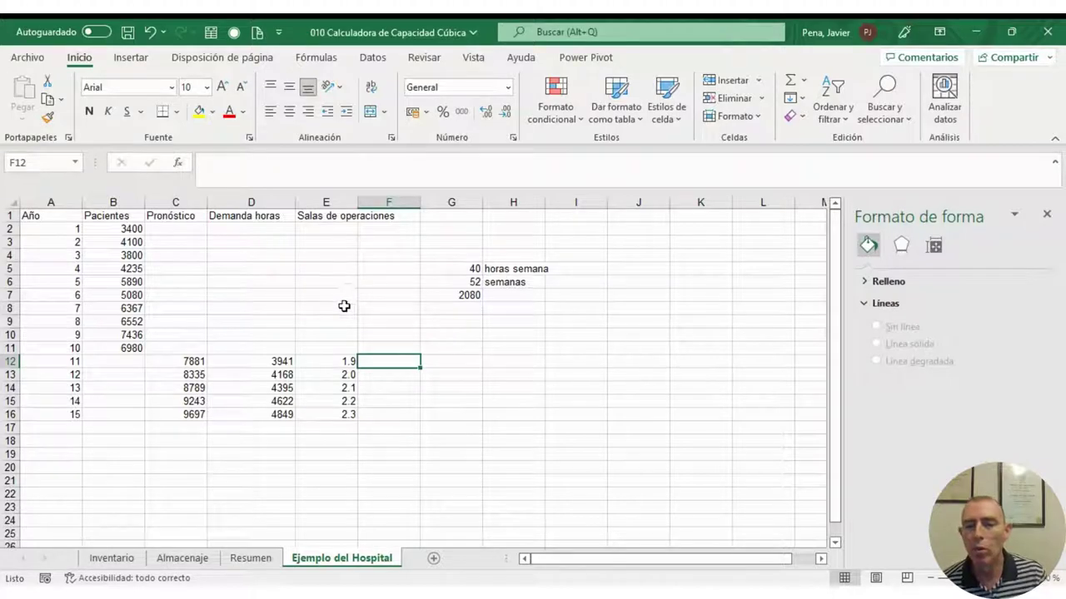
pyautogui.click(343, 361)
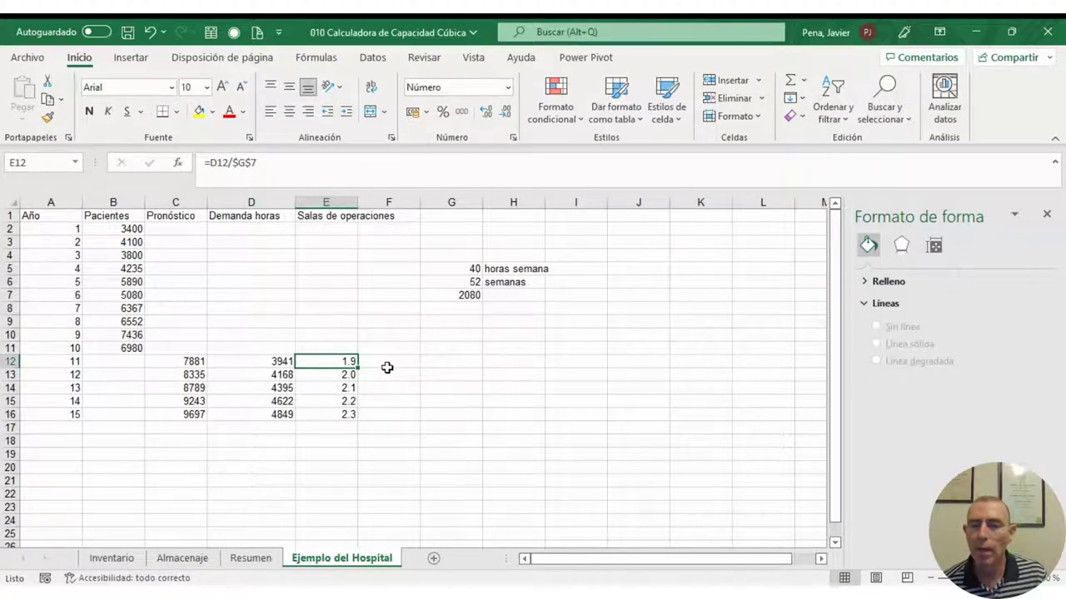
pyautogui.click(278, 361)
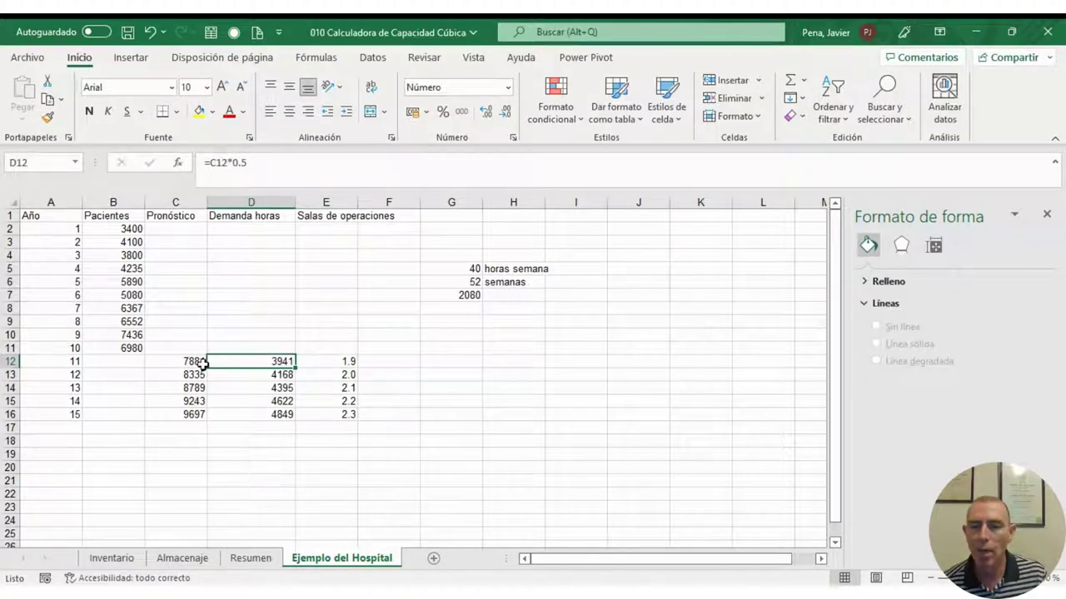
pyautogui.click(341, 375)
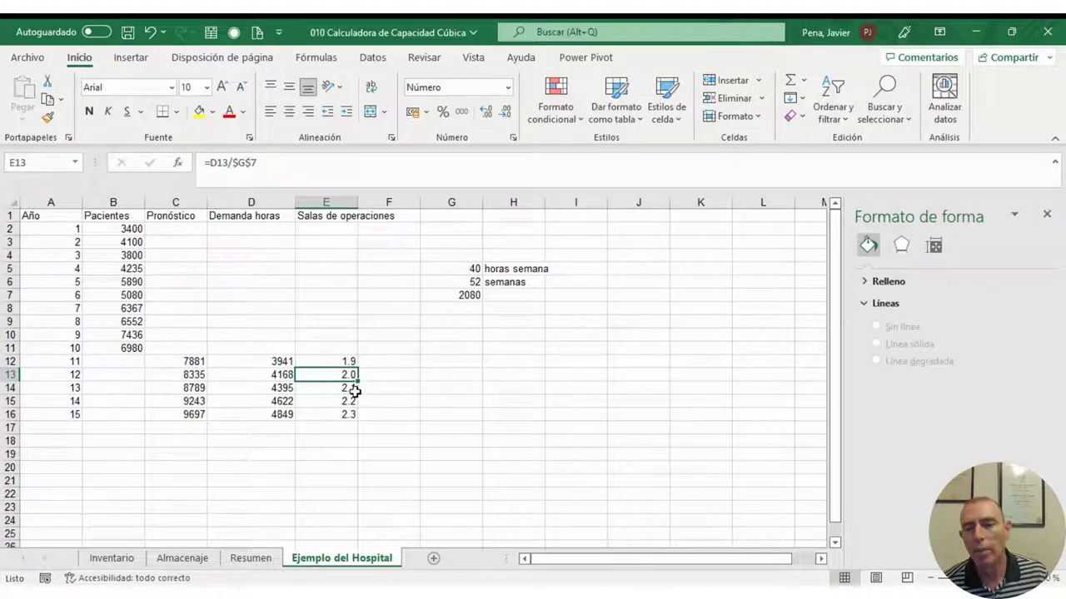
# Set the weekly hours in cell G5 to 50 to recalculate the operating rooms needed for years 11 to 15.
pyautogui.moveTo(349, 393); pyautogui.dragTo(350, 414)
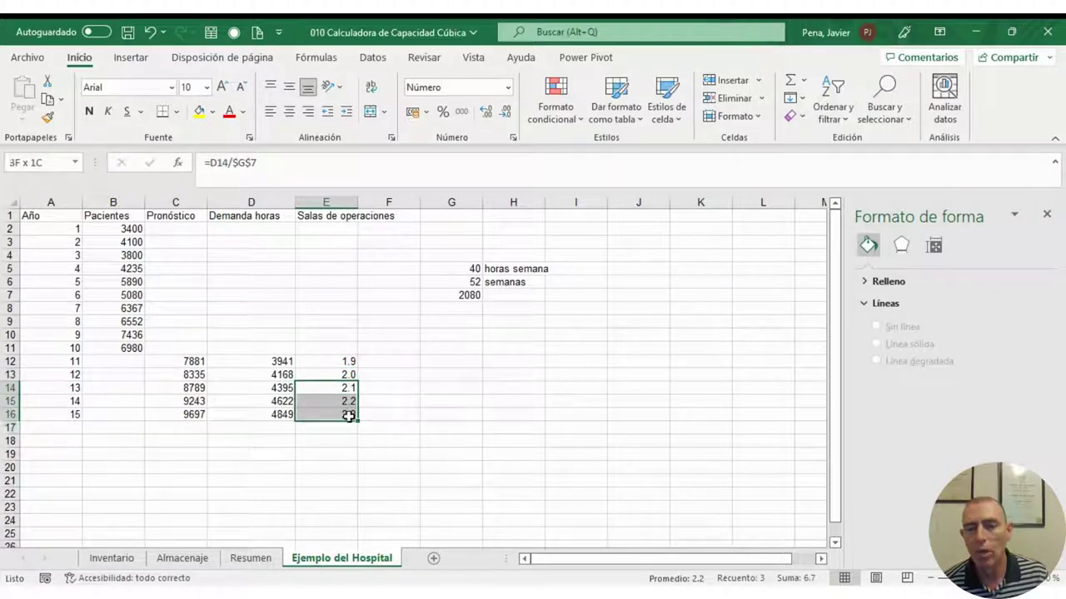
pyautogui.click(385, 389)
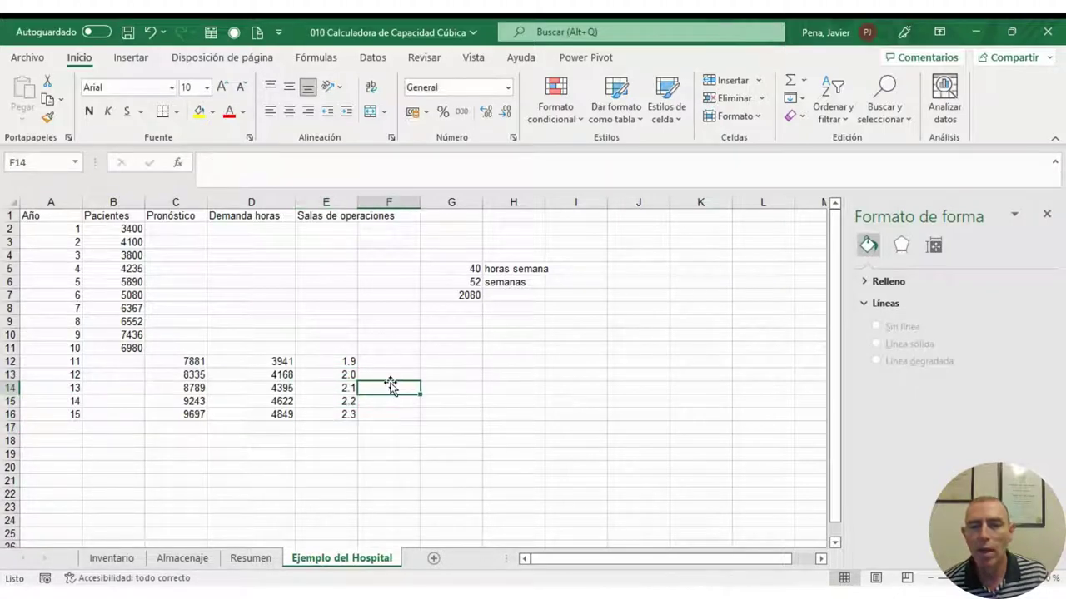
pyautogui.click(475, 269)
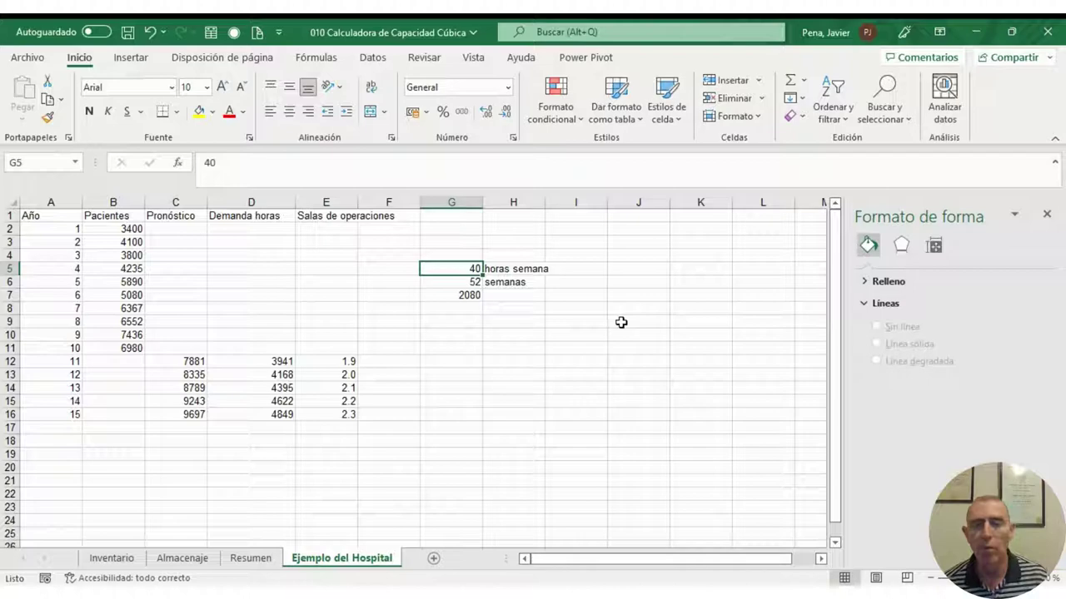
pyautogui.write('50')
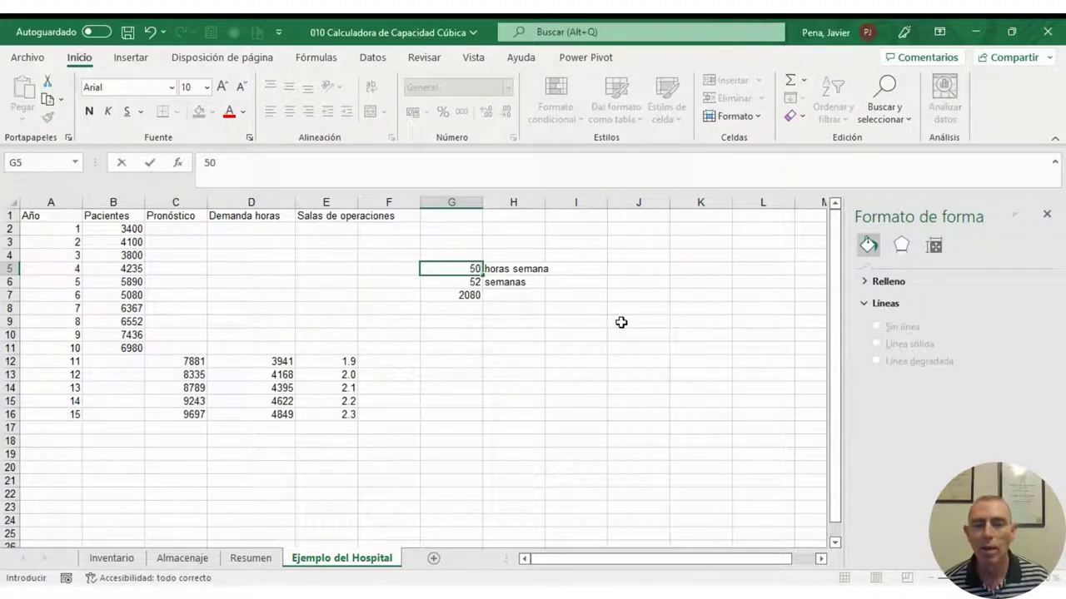
pyautogui.press('Return')
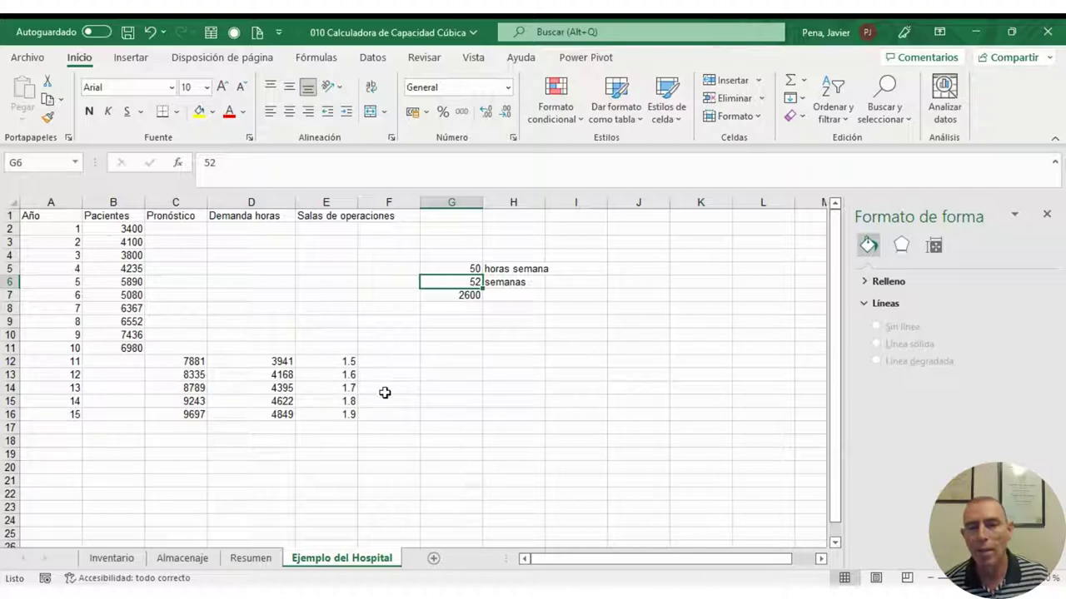
pyautogui.click(470, 267)
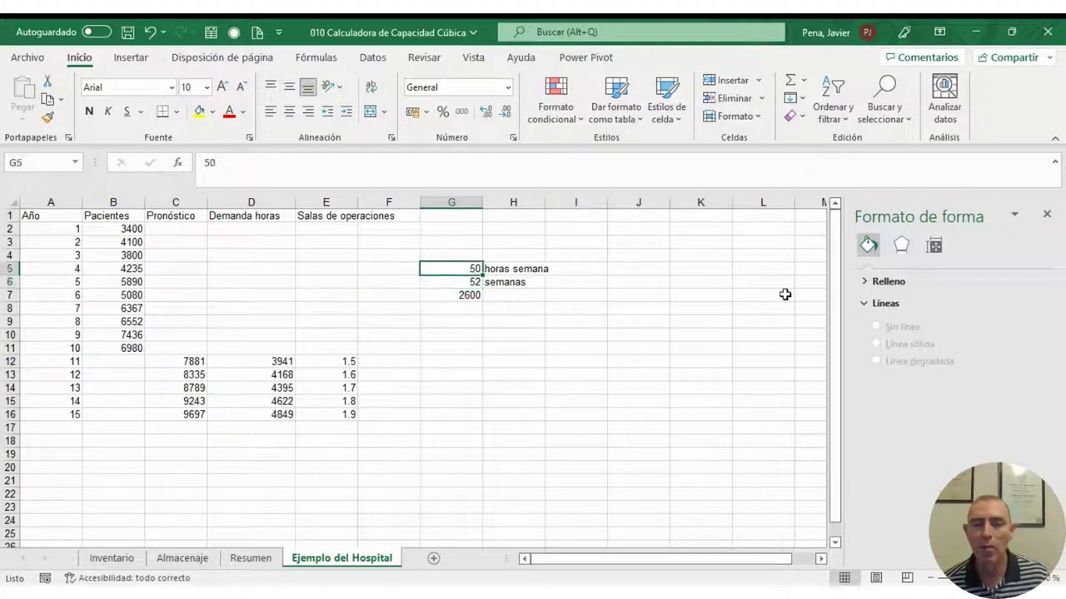
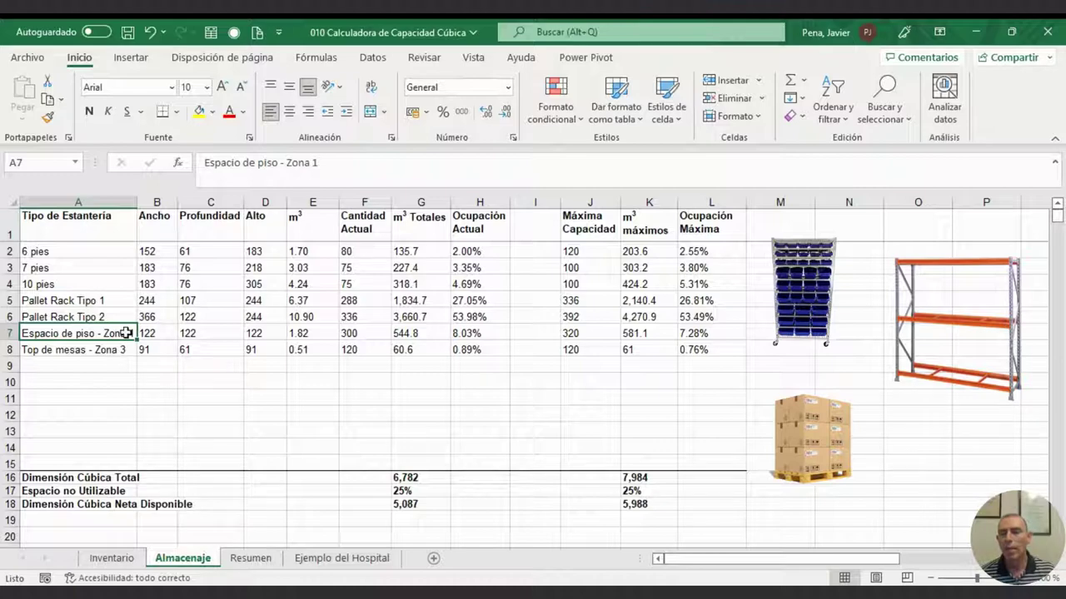
# Examine the width, depth and height columns of the Almacenaje sheet and the cubic metre formula for the 6 pies shelving.
pyautogui.click(64, 351)
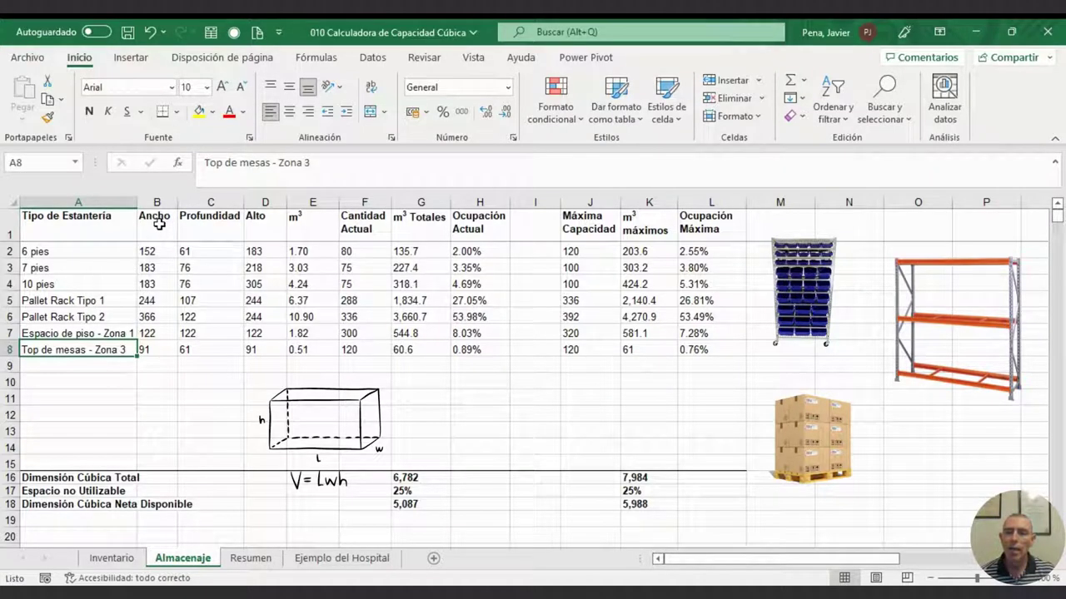
pyautogui.moveTo(159, 223); pyautogui.dragTo(248, 230)
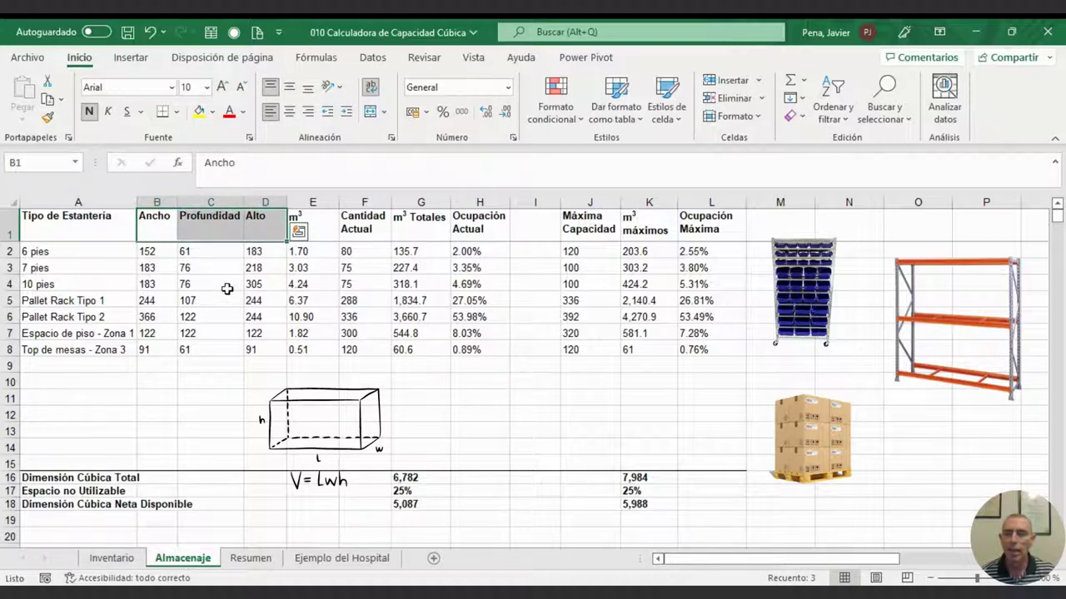
pyautogui.click(161, 252)
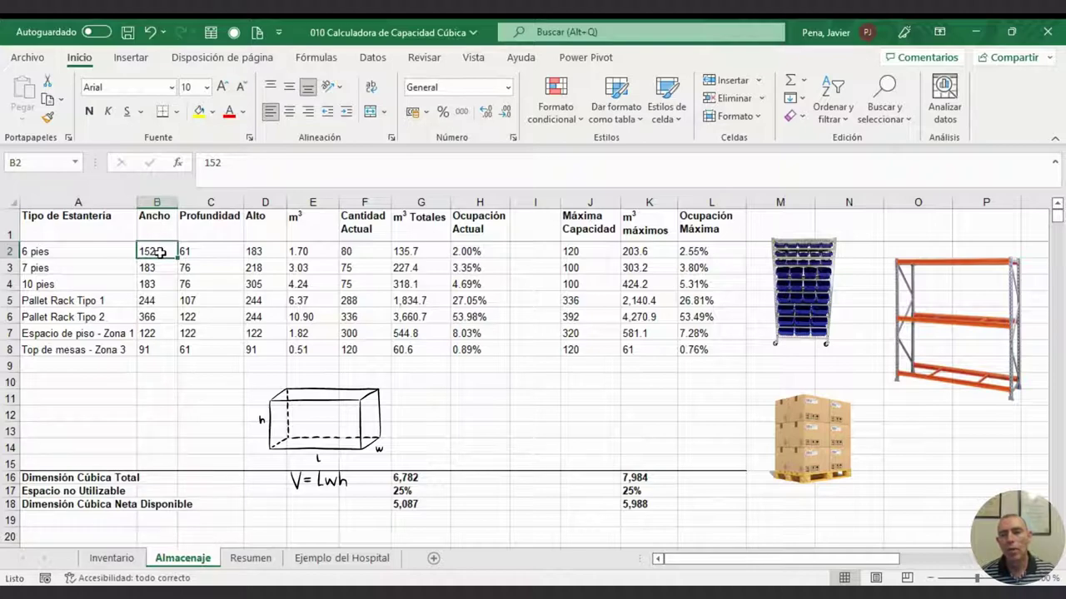
pyautogui.click(218, 249)
pyautogui.click(263, 252)
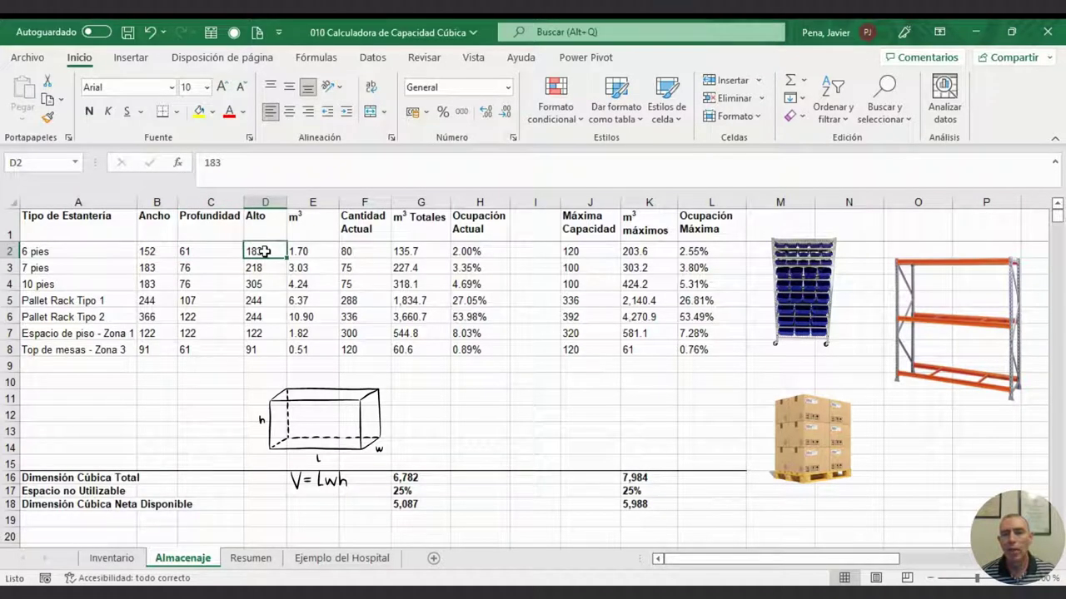
pyautogui.click(310, 252)
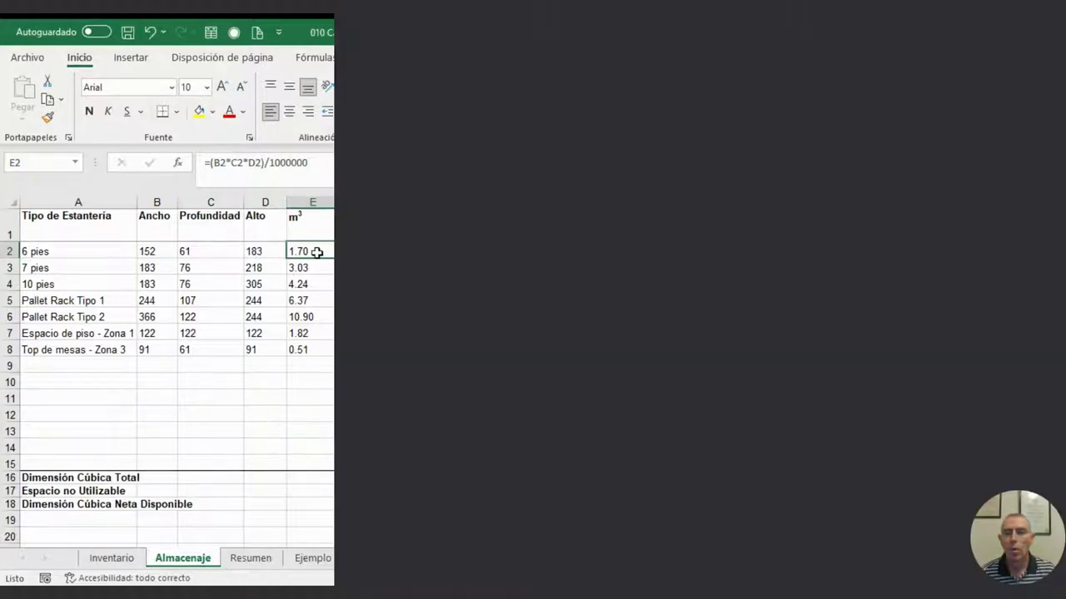
# Examine the Espacio de piso - Zona 1 storage row and its height value.
pyautogui.click(96, 333)
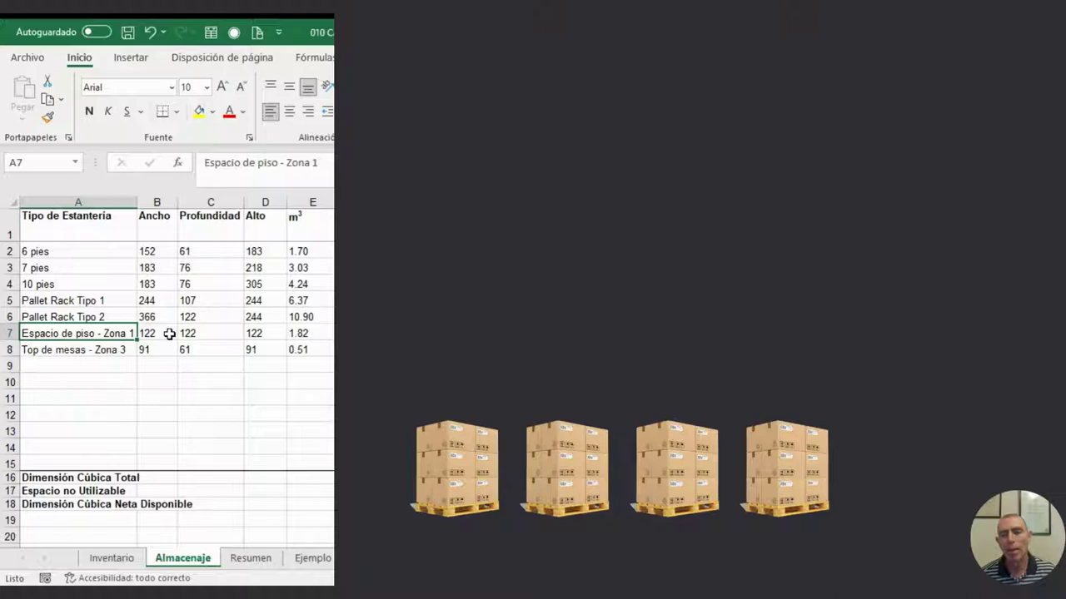
pyautogui.click(272, 334)
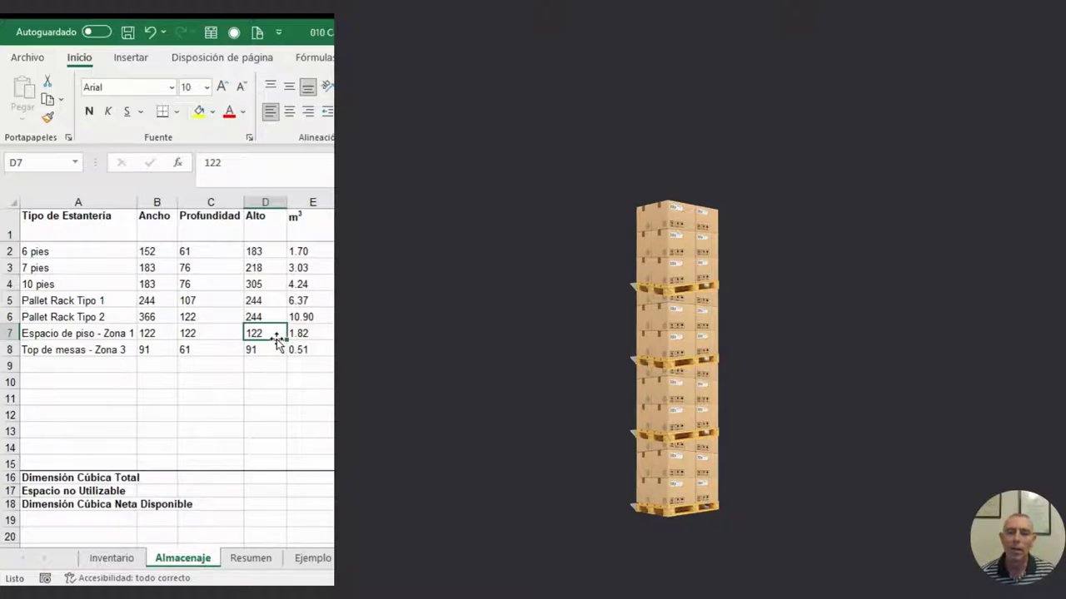
pyautogui.hotkey('alt', 'Tab')
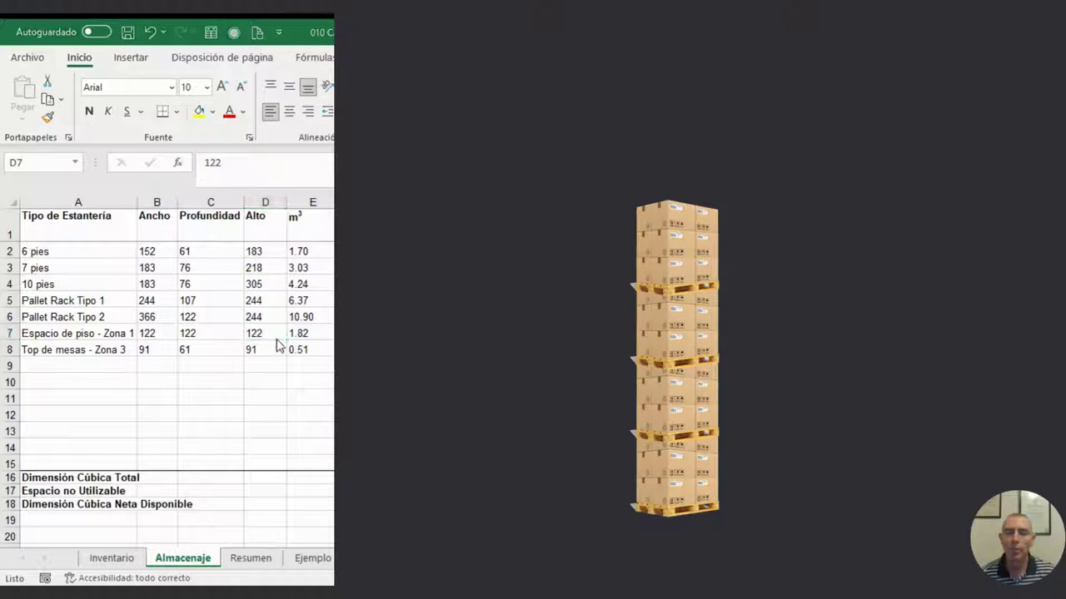
pyautogui.hotkey('alt', 'Tab')
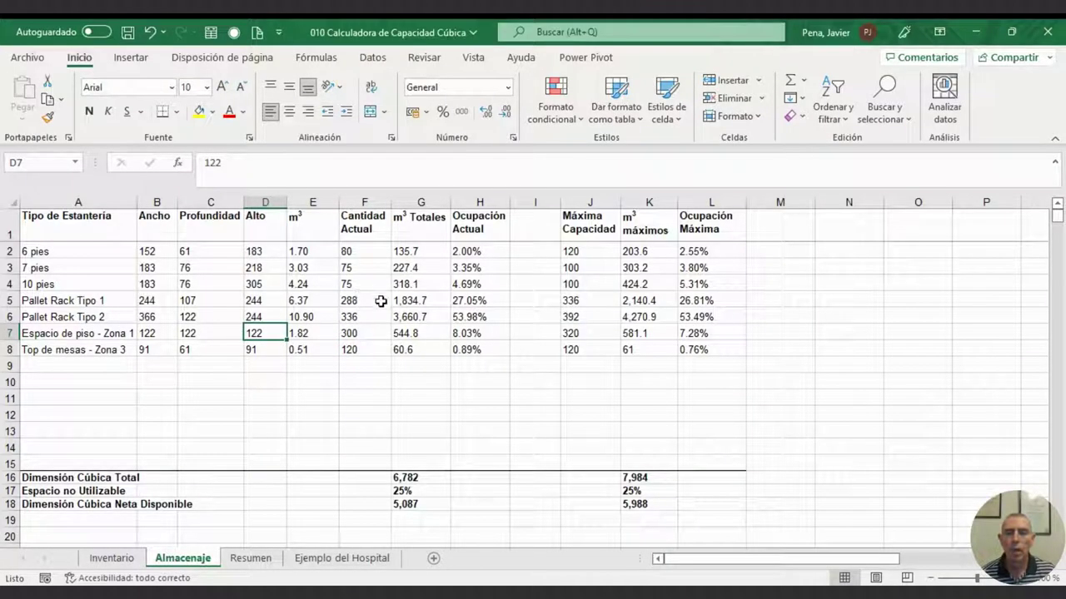
# Review the current quantities per shelving type and the formula for total cubic metres in the 6 pies row.
pyautogui.click(368, 231)
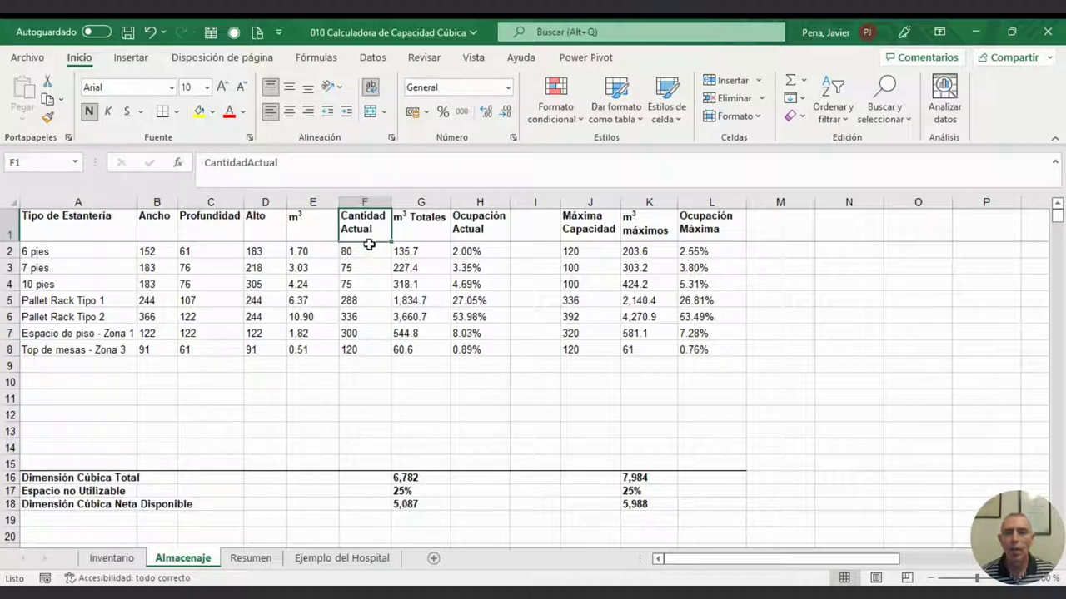
pyautogui.click(369, 250)
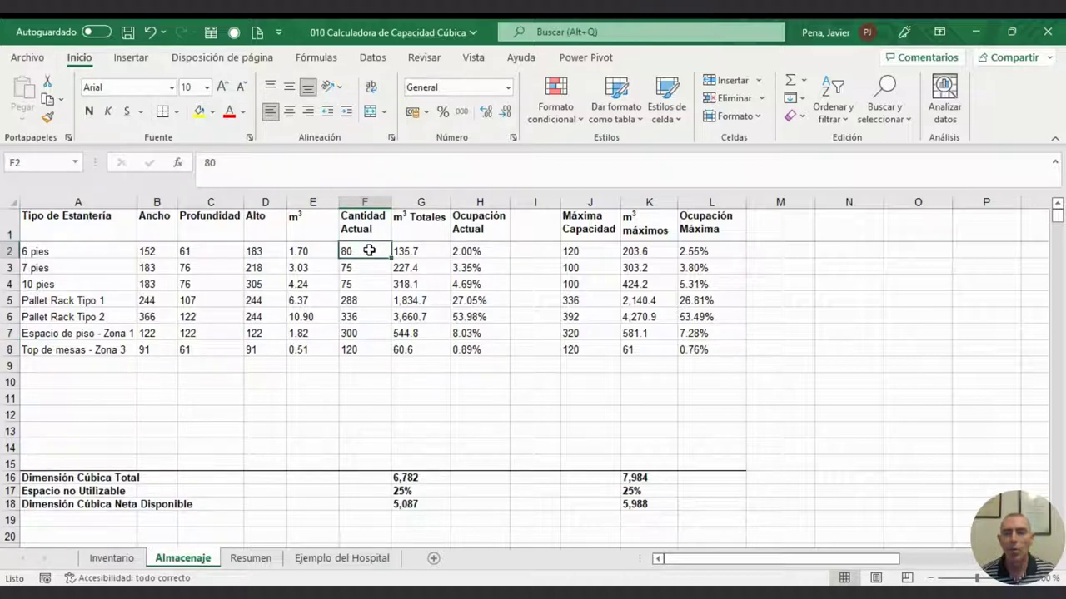
pyautogui.click(369, 267)
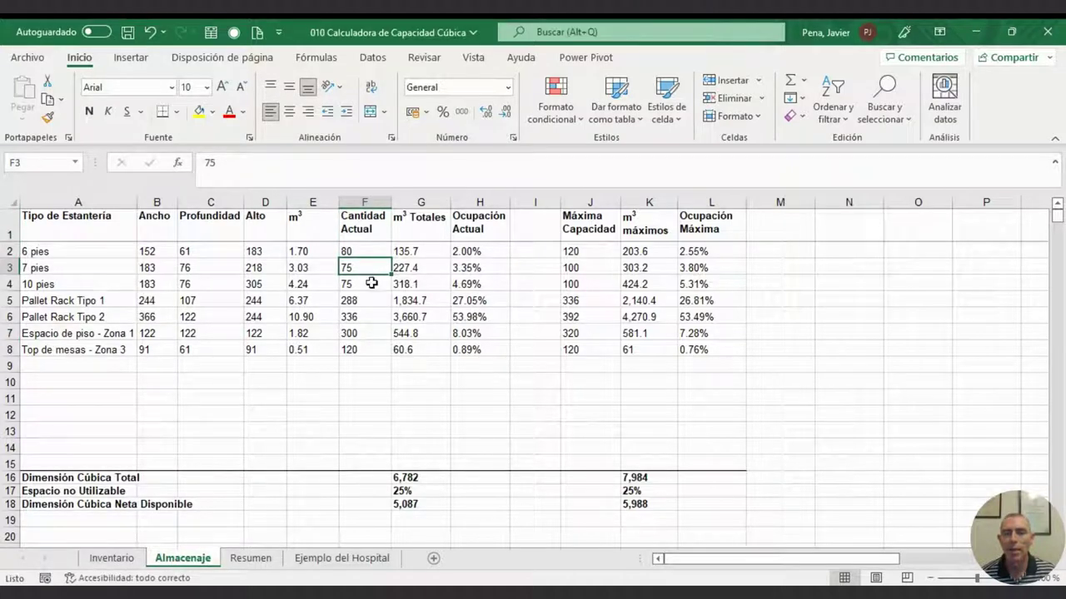
pyautogui.click(371, 285)
pyautogui.click(370, 301)
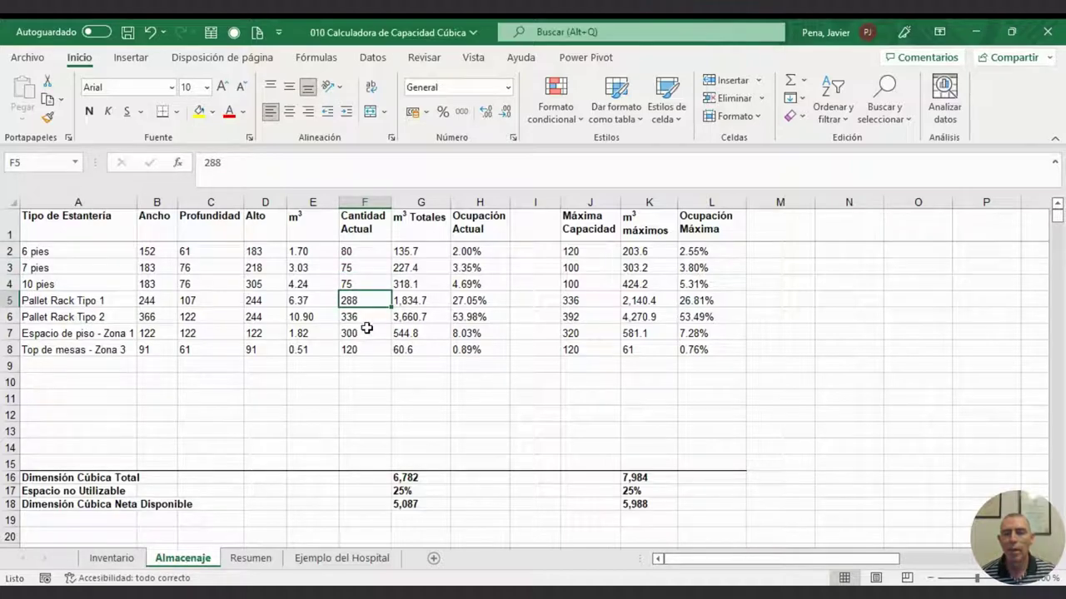
pyautogui.click(431, 252)
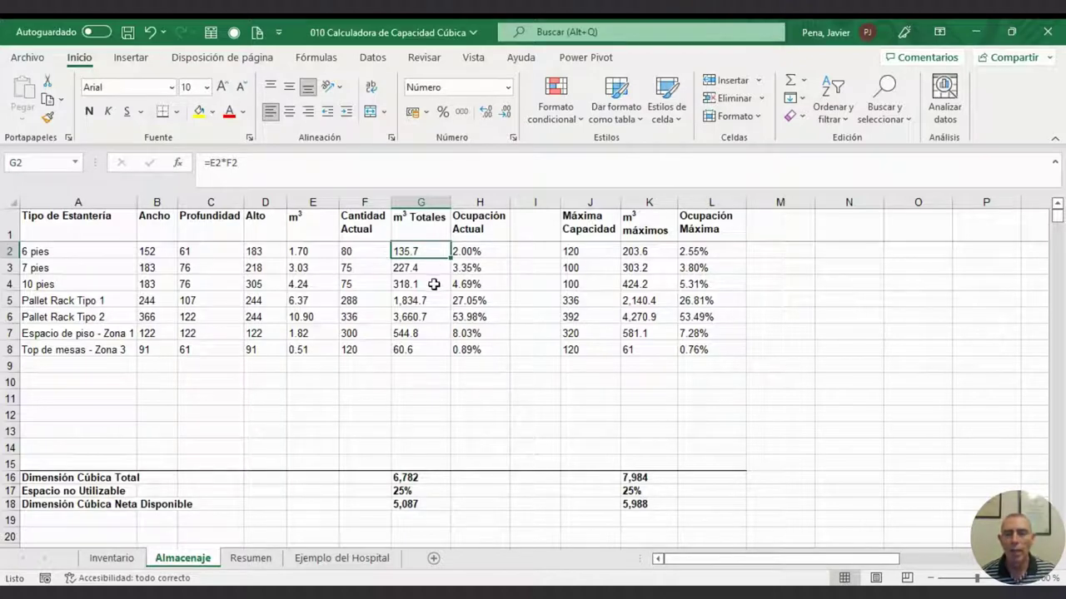
# Inspect the current storage's total cubic dimension, unusable space percentage and net available dimension, including their formulas.
pyautogui.click(413, 477)
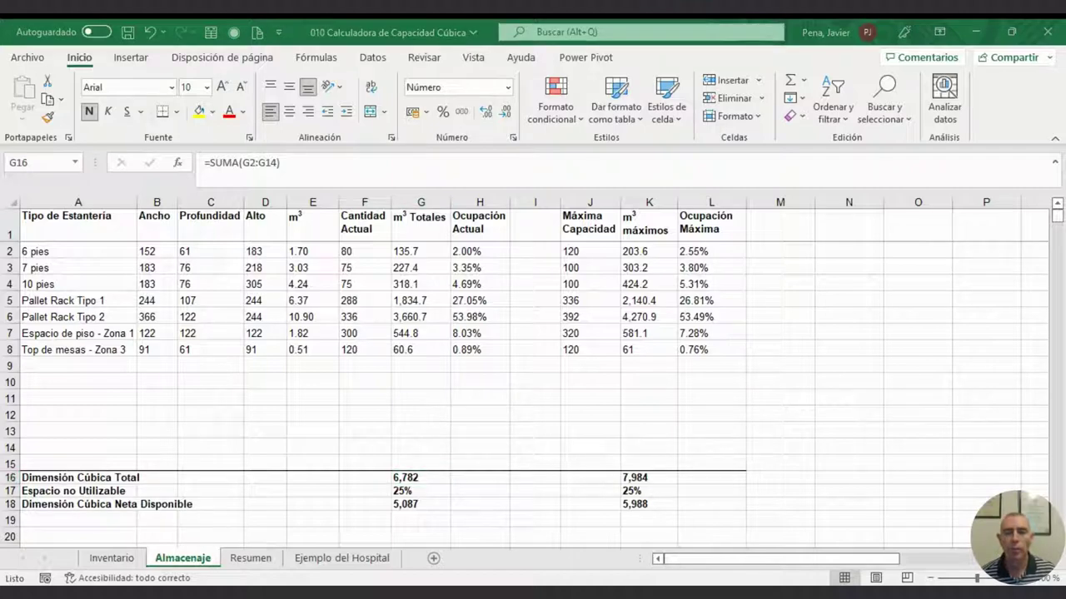
pyautogui.click(92, 476)
pyautogui.moveTo(92, 476)
pyautogui.mouseDown()
pyautogui.moveTo(350, 524)
pyautogui.moveTo(412, 525)
pyautogui.moveTo(408, 502)
pyautogui.mouseUp()
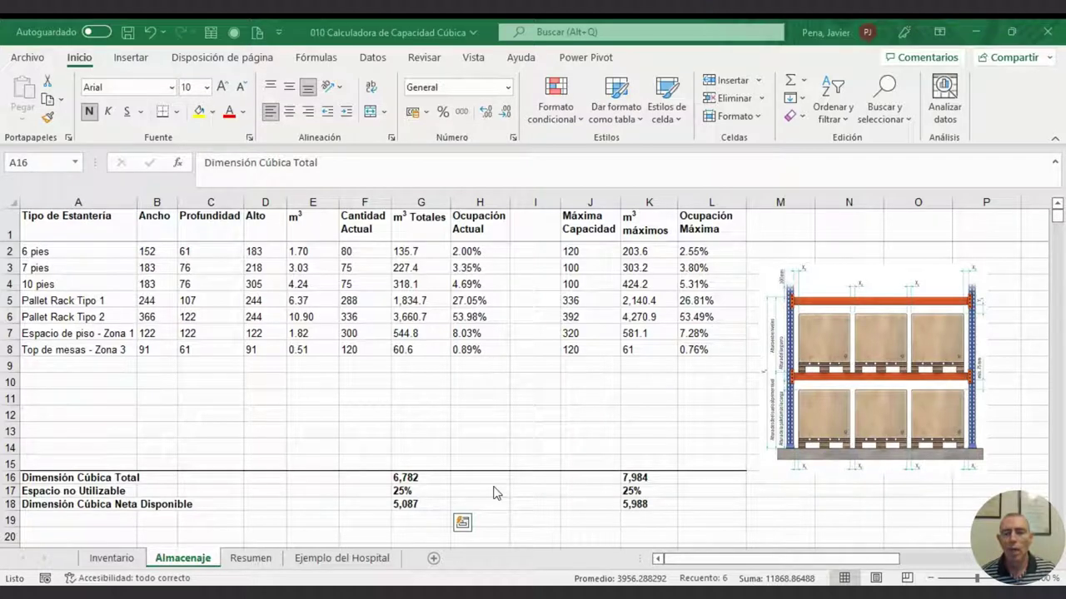
pyautogui.keyDown('shift'); pyautogui.click(400, 504); pyautogui.keyUp('shift')
pyautogui.click(399, 490)
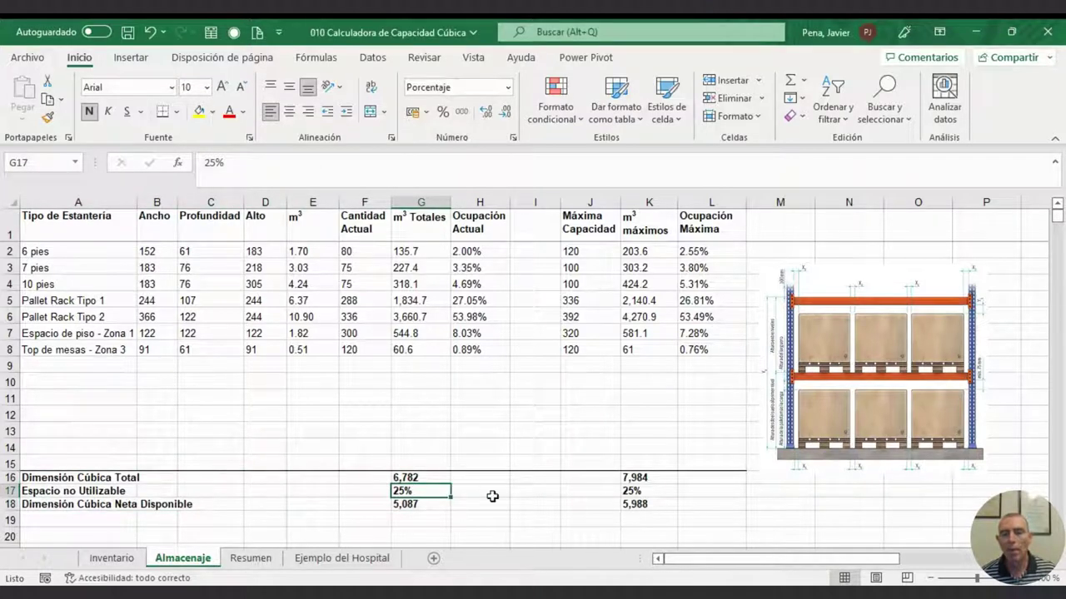
pyautogui.click(431, 477)
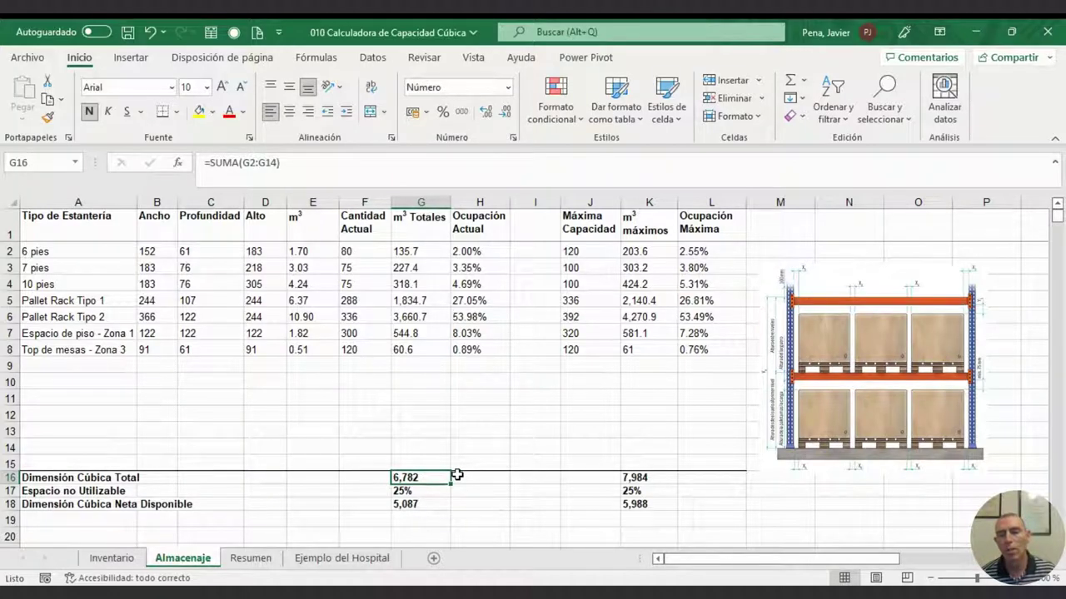
pyautogui.click(424, 504)
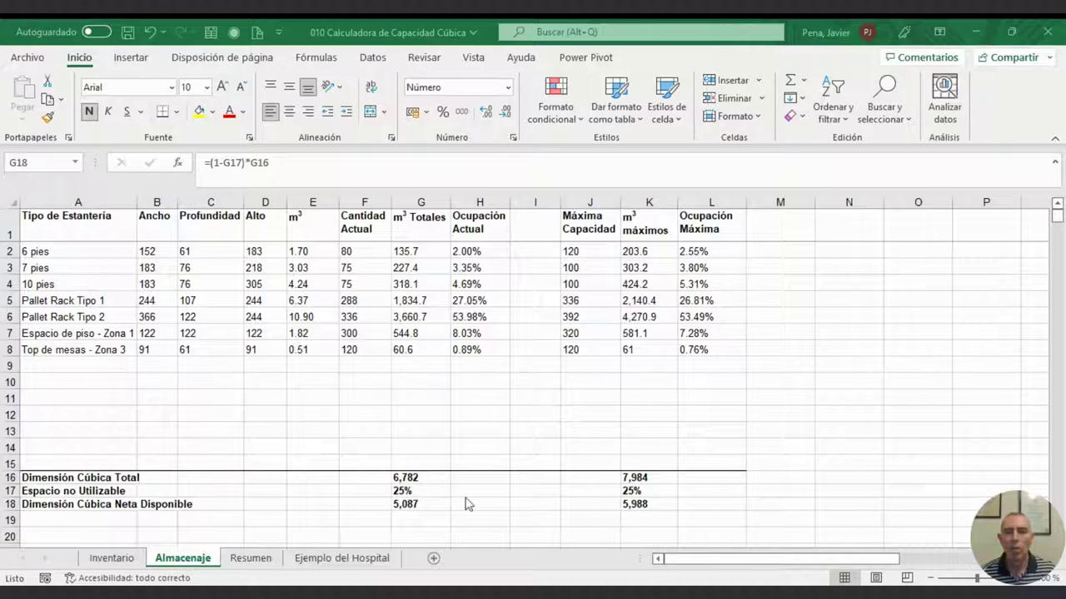
# Review the Estado Actual column on the Resumen sheet, checking the inventory, storage, utilization and expansion potential formulas.
pyautogui.click(252, 559)
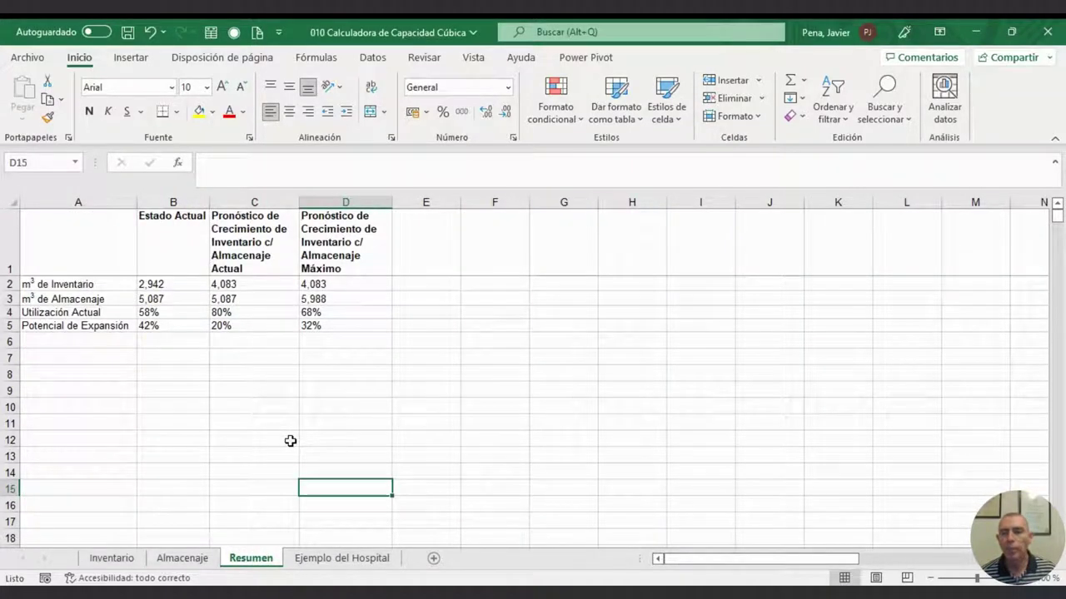
pyautogui.click(191, 240)
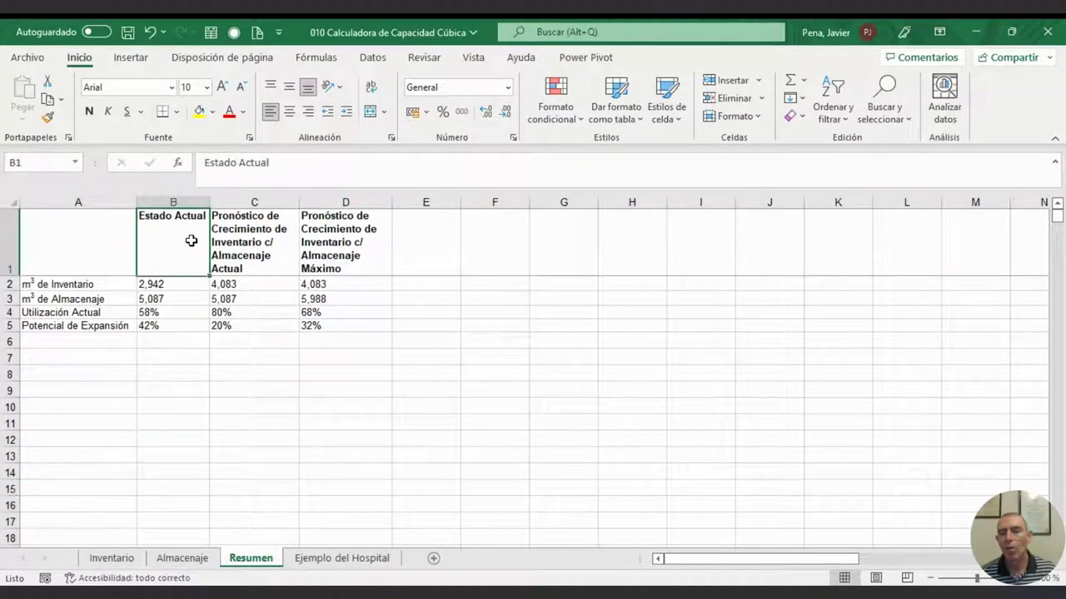
pyautogui.click(183, 284)
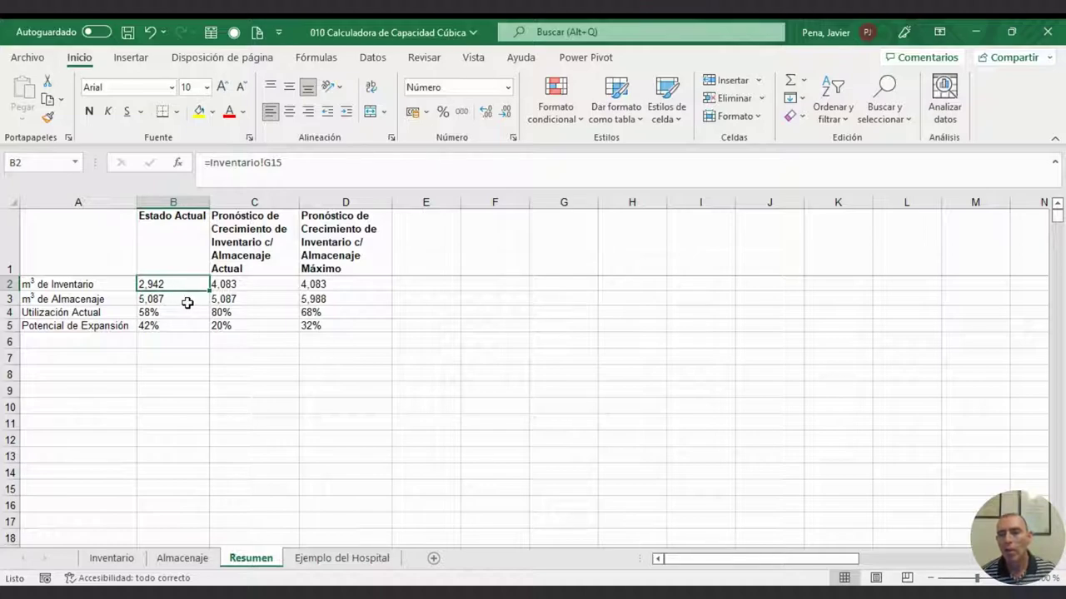
pyautogui.click(186, 299)
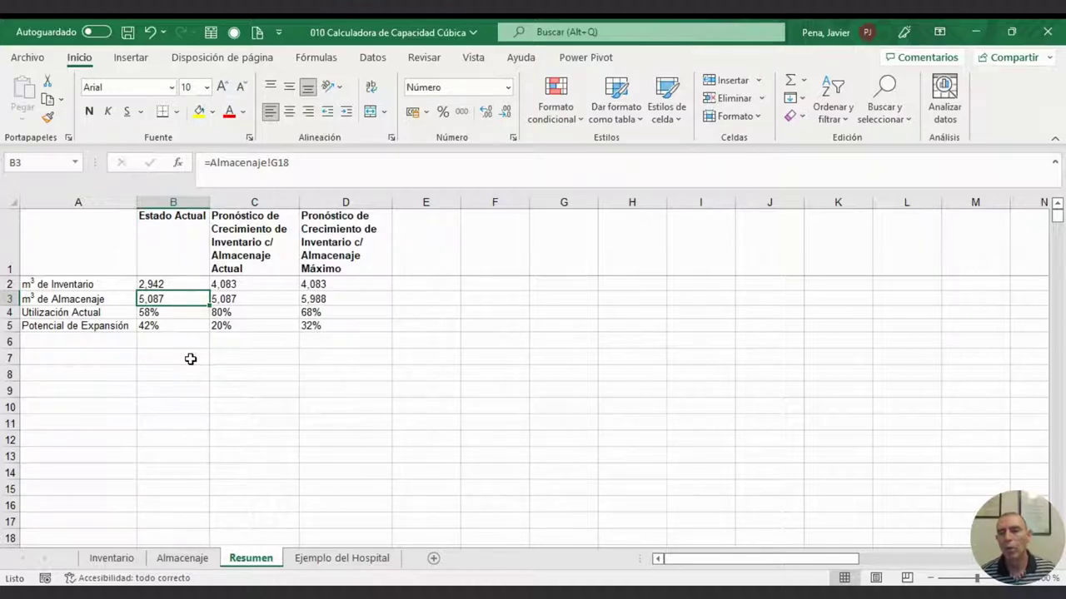
pyautogui.click(179, 313)
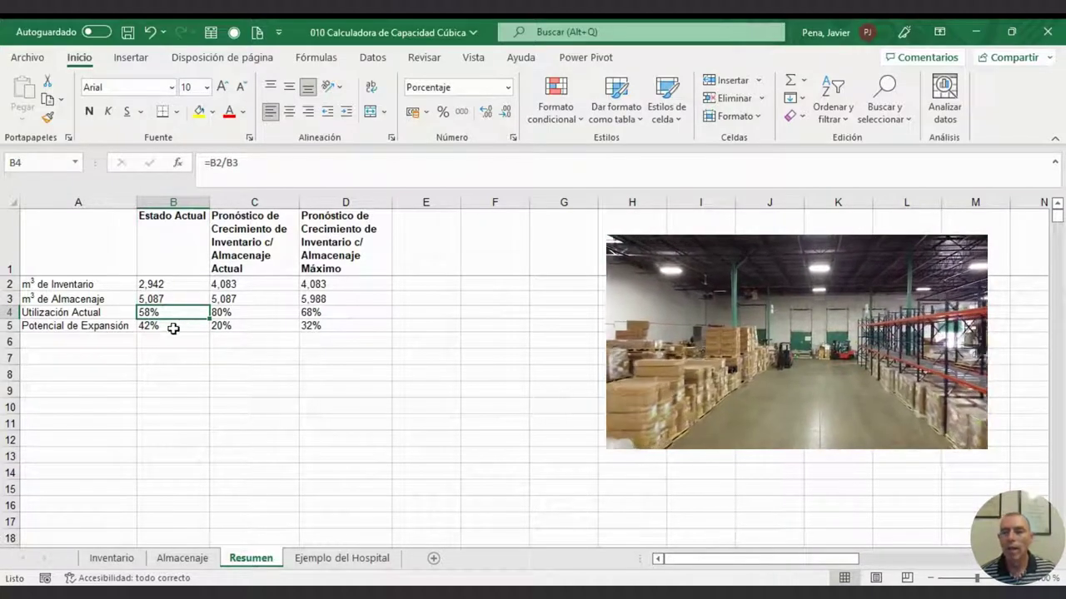
pyautogui.click(175, 326)
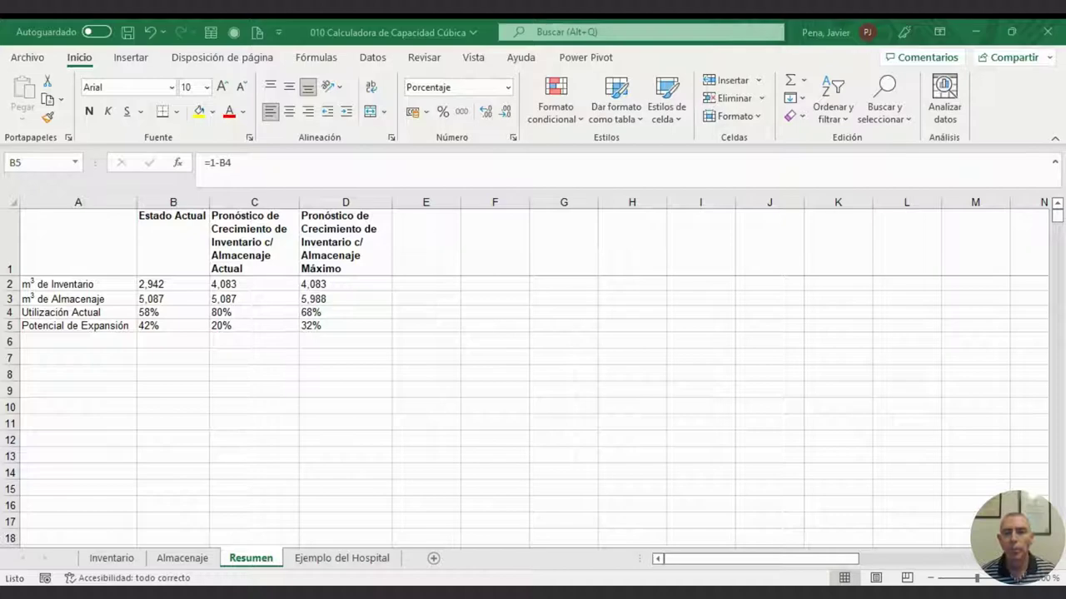
# Compare the forecast quantity of Producto 1 with its stock quantity on the Inventario sheet.
pyautogui.click(111, 558)
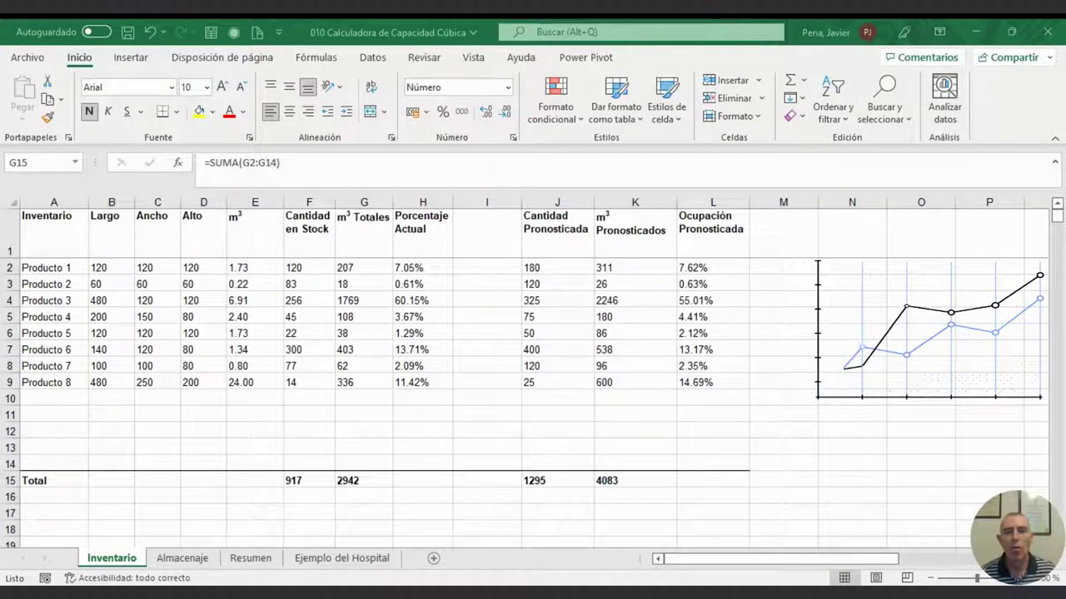
pyautogui.click(578, 255)
pyautogui.click(577, 269)
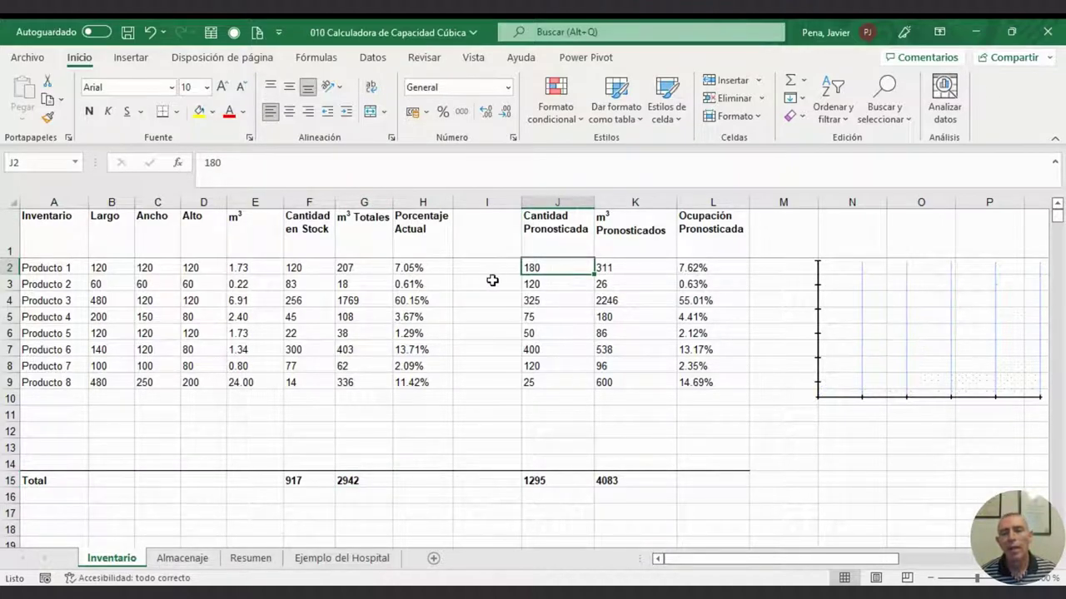
pyautogui.click(315, 270)
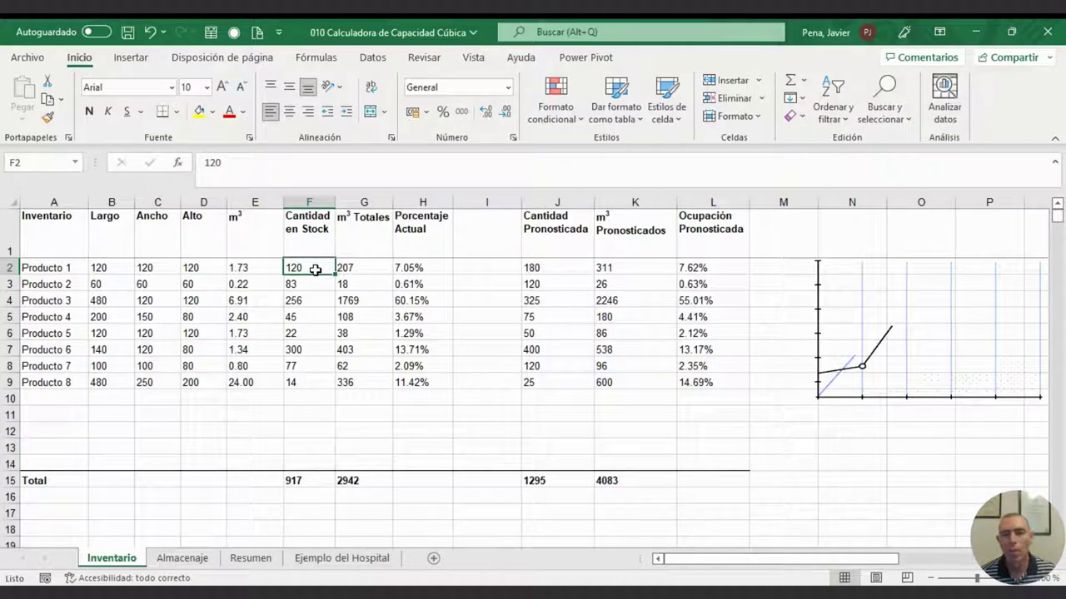
# Review Producto 1's forecast quantity and forecast cubic metres formula, and the formula for the total forecast cubic metres.
pyautogui.click(575, 269)
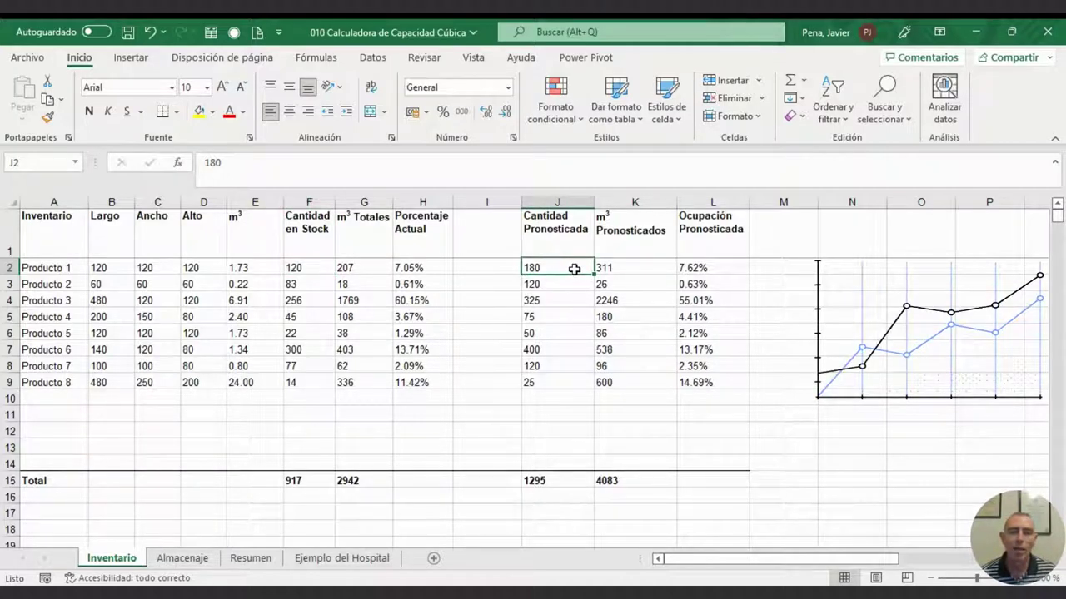
pyautogui.click(639, 268)
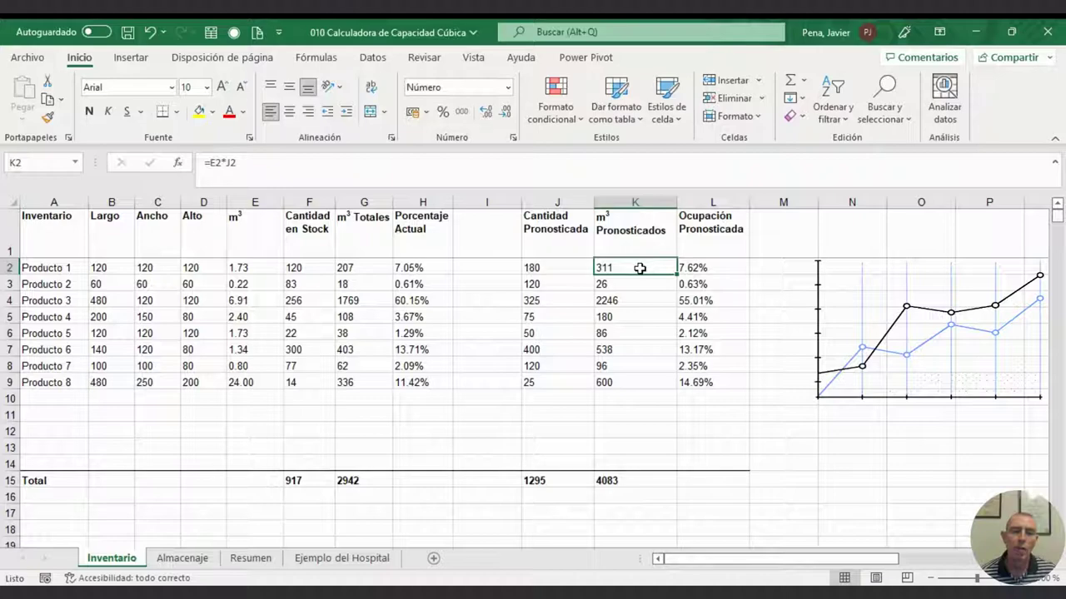
pyautogui.click(556, 269)
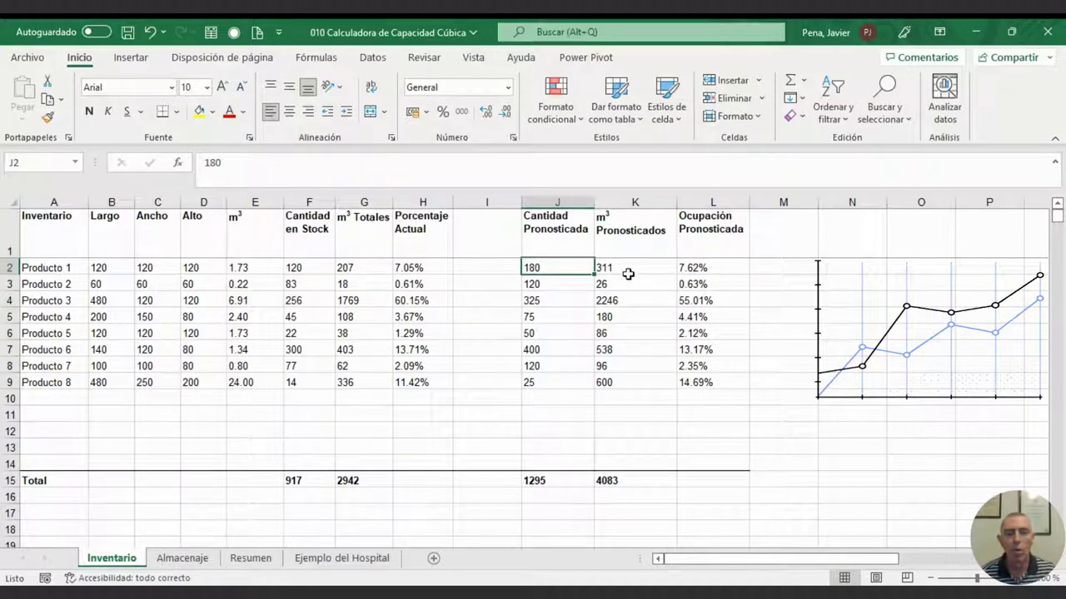
pyautogui.click(634, 479)
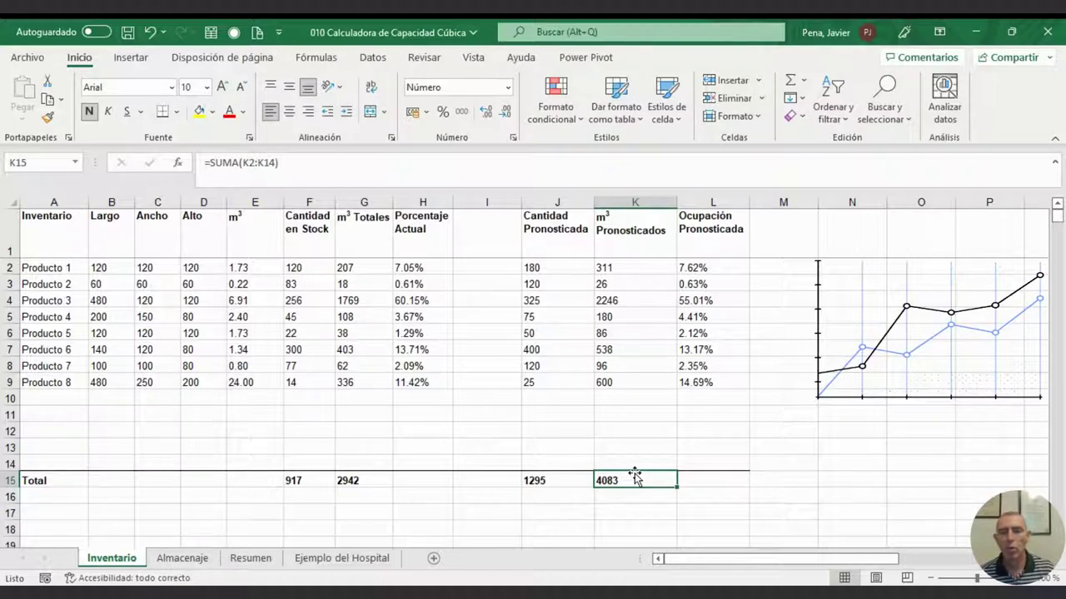
# On the Resumen sheet, review the inventory, storage, utilization and expansion potential formulas for forecast growth with current storage.
pyautogui.click(251, 558)
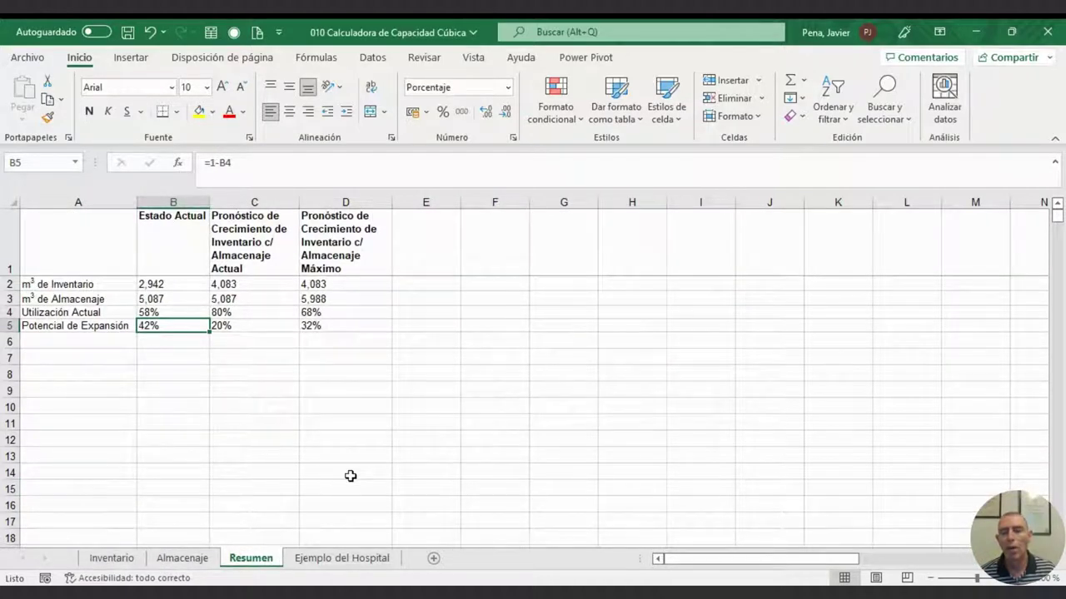
pyautogui.click(261, 225)
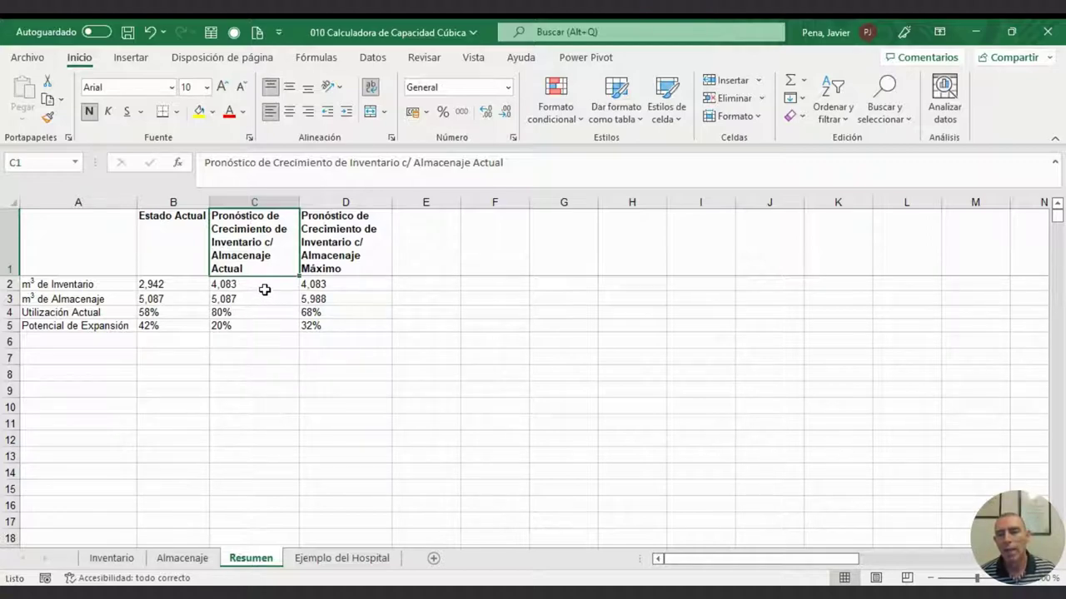
pyautogui.click(263, 287)
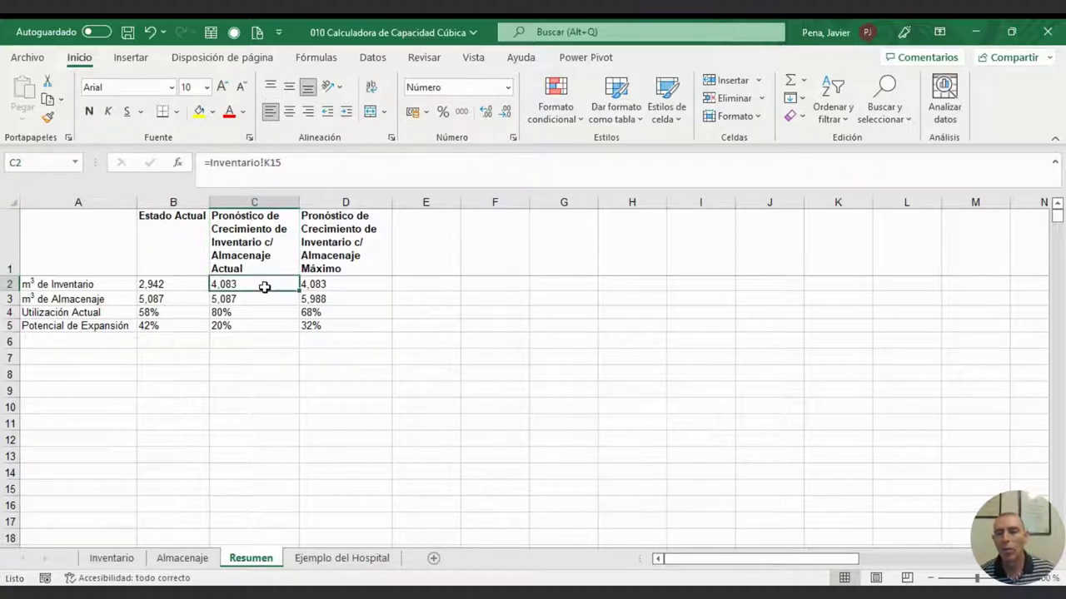
pyautogui.click(264, 298)
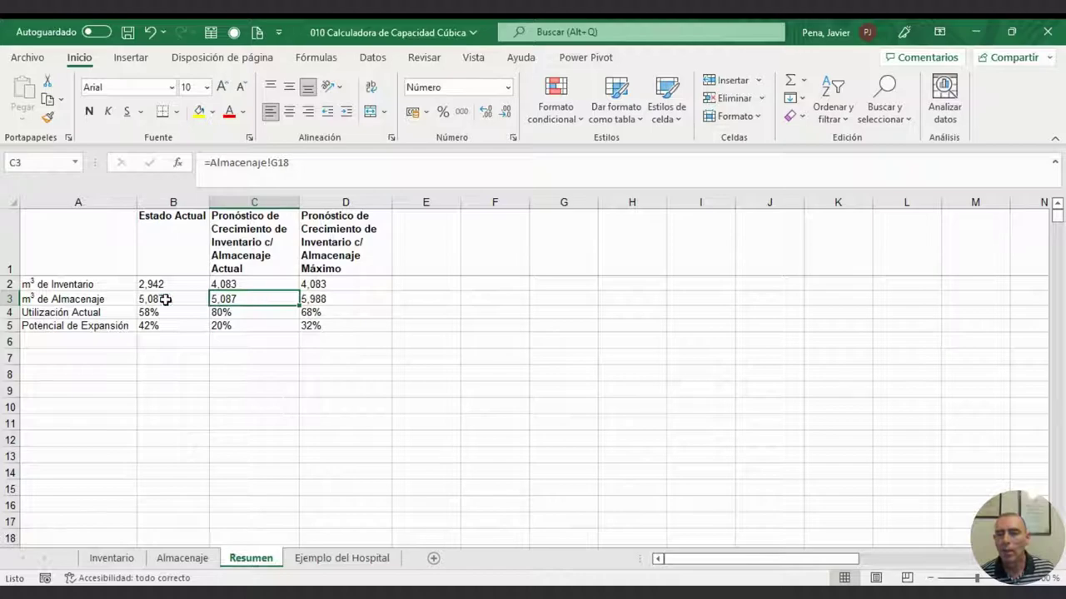
pyautogui.click(260, 317)
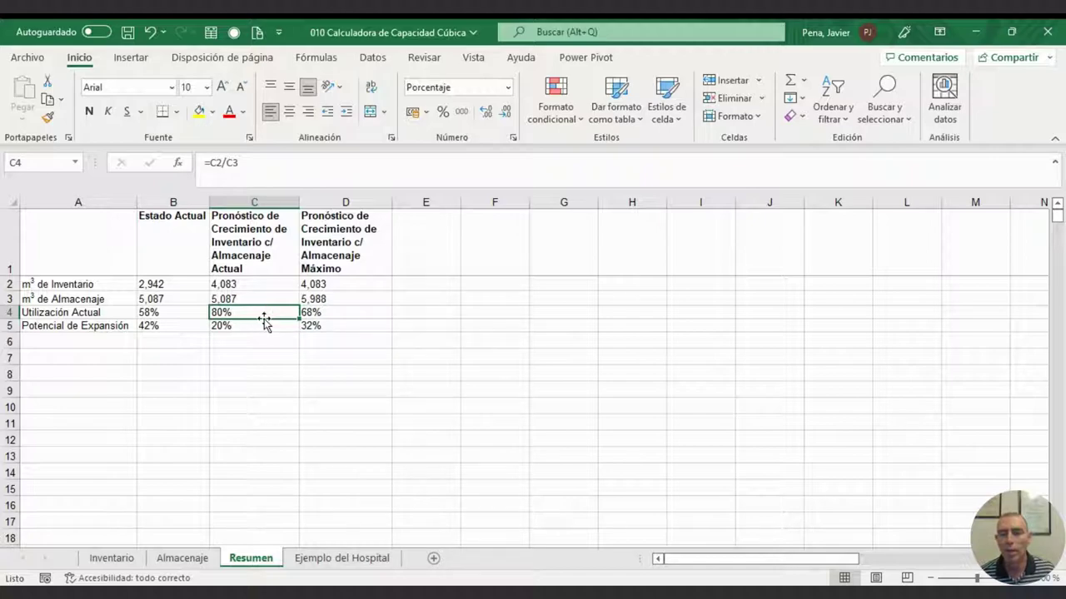
pyautogui.click(263, 324)
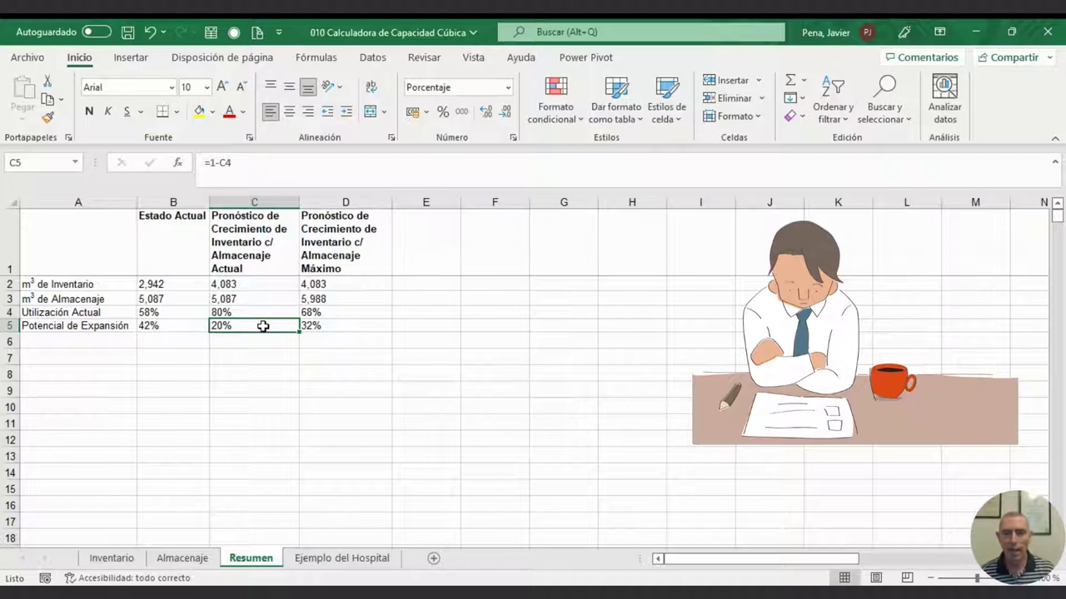
# On the Almacenaje sheet, compare the maximum capacity with the current quantity for the 6 pies and Pallet Rack Tipo 1 shelving.
pyautogui.click(197, 560)
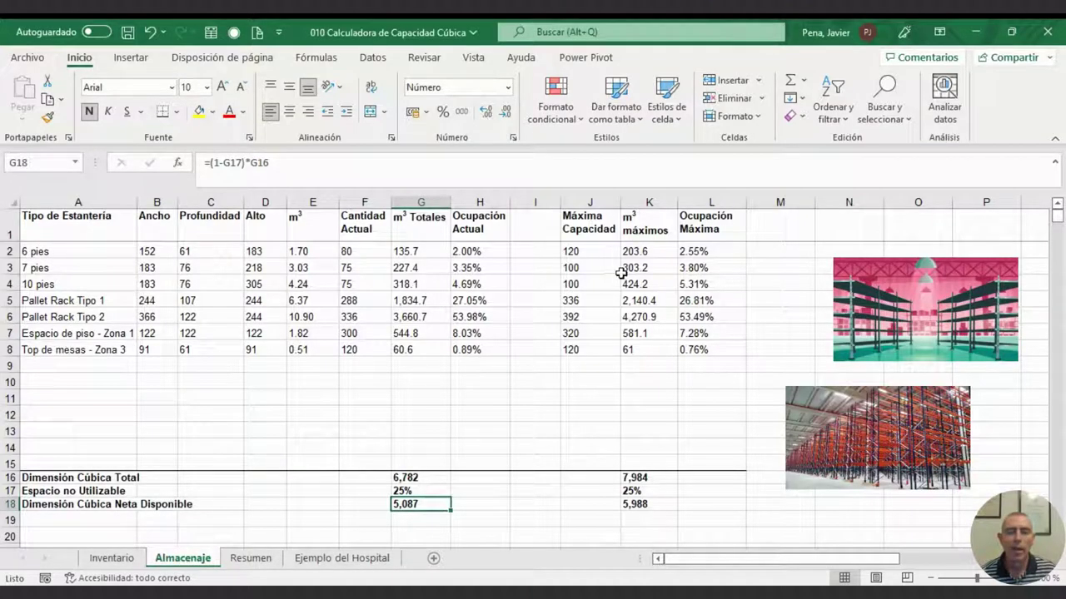
pyautogui.click(602, 248)
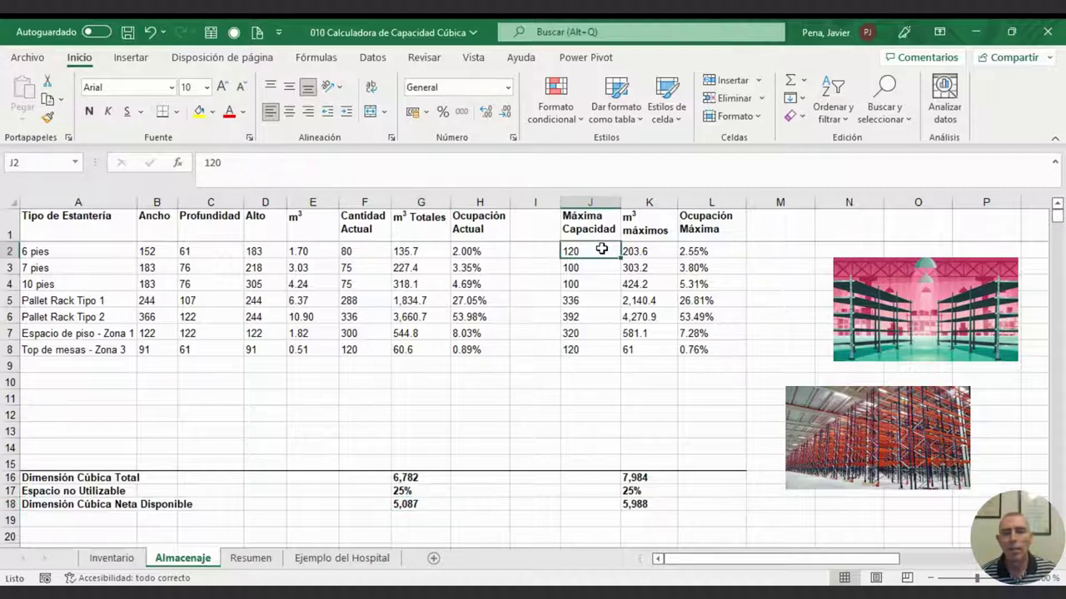
pyautogui.click(593, 271)
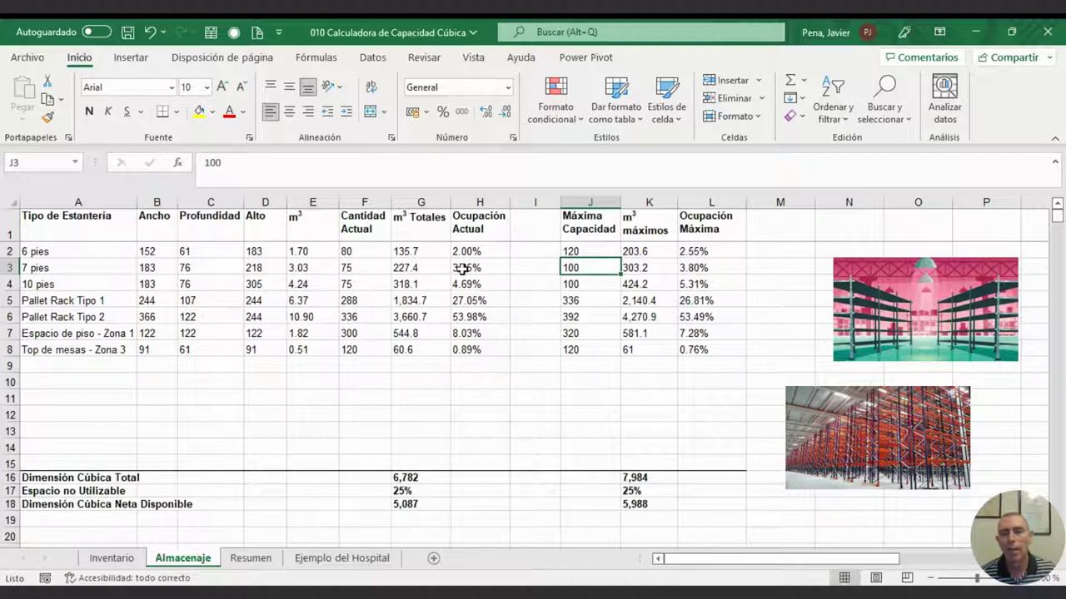
pyautogui.click(348, 252)
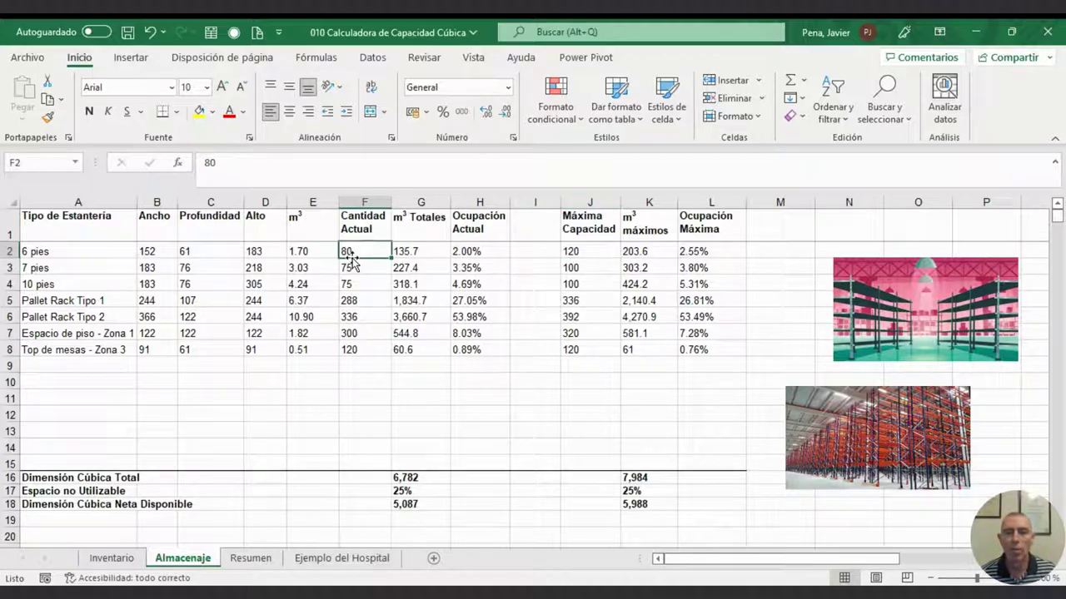
pyautogui.click(604, 254)
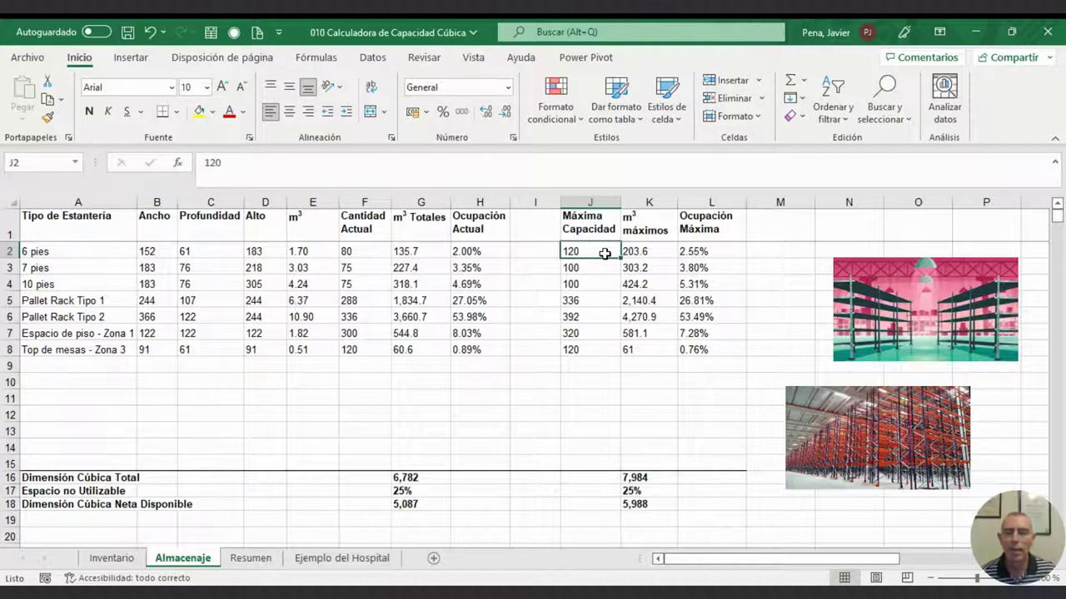
pyautogui.click(355, 302)
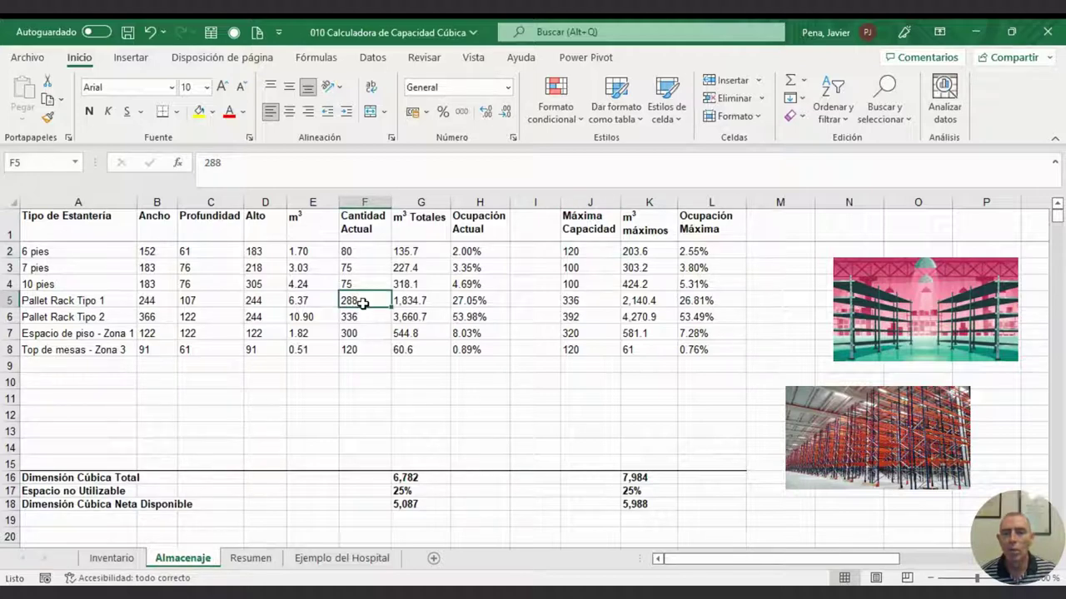
pyautogui.click(590, 312)
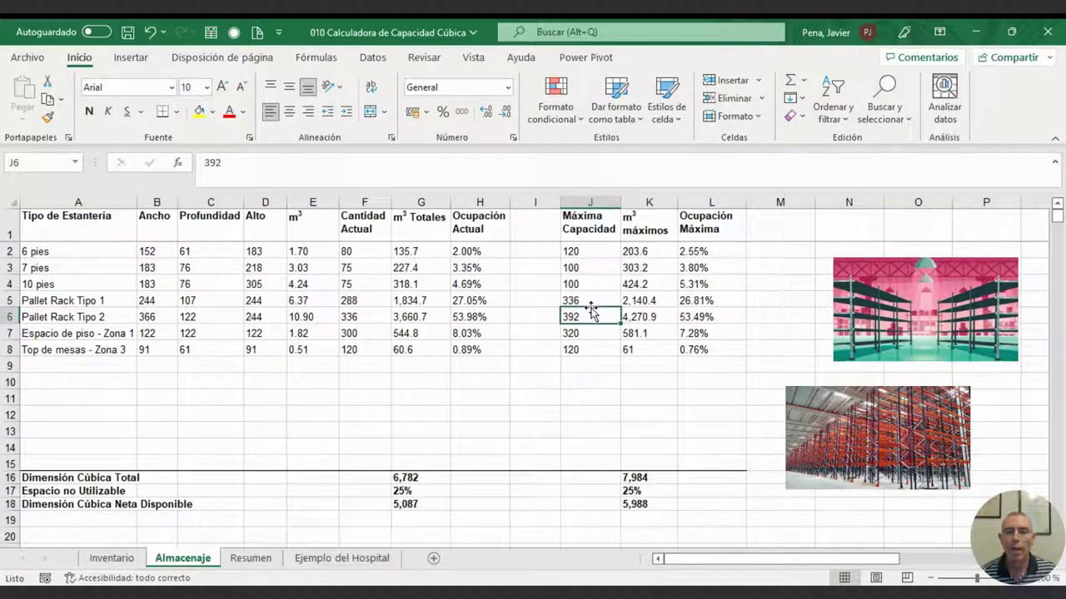
pyautogui.click(592, 300)
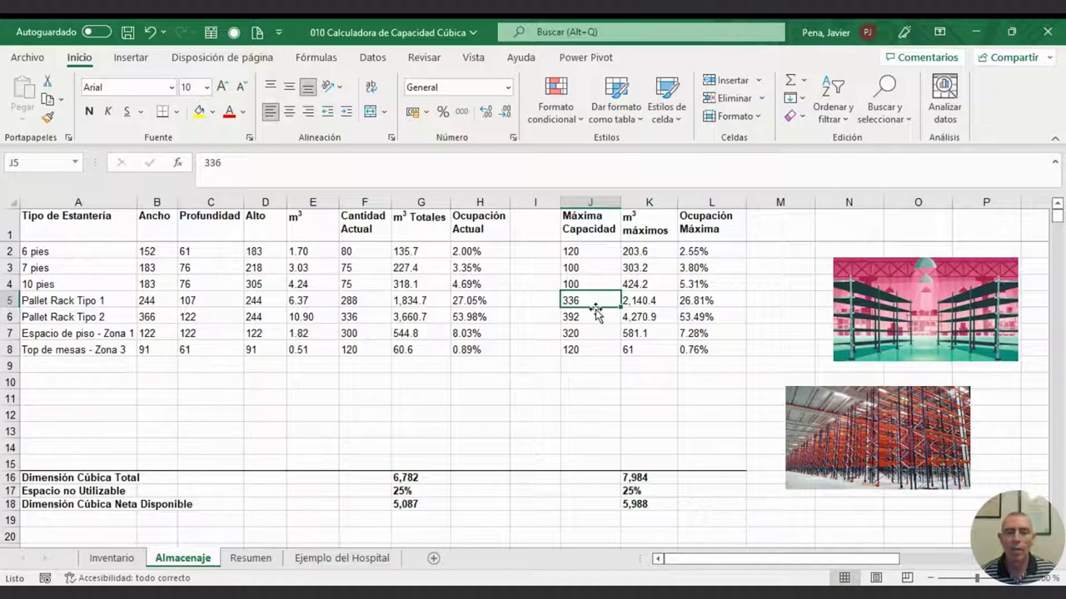
# Inspect the maximum cubic metres formula in the 6 pies row and the formulas for maximum total and net available cubic dimension.
pyautogui.click(651, 252)
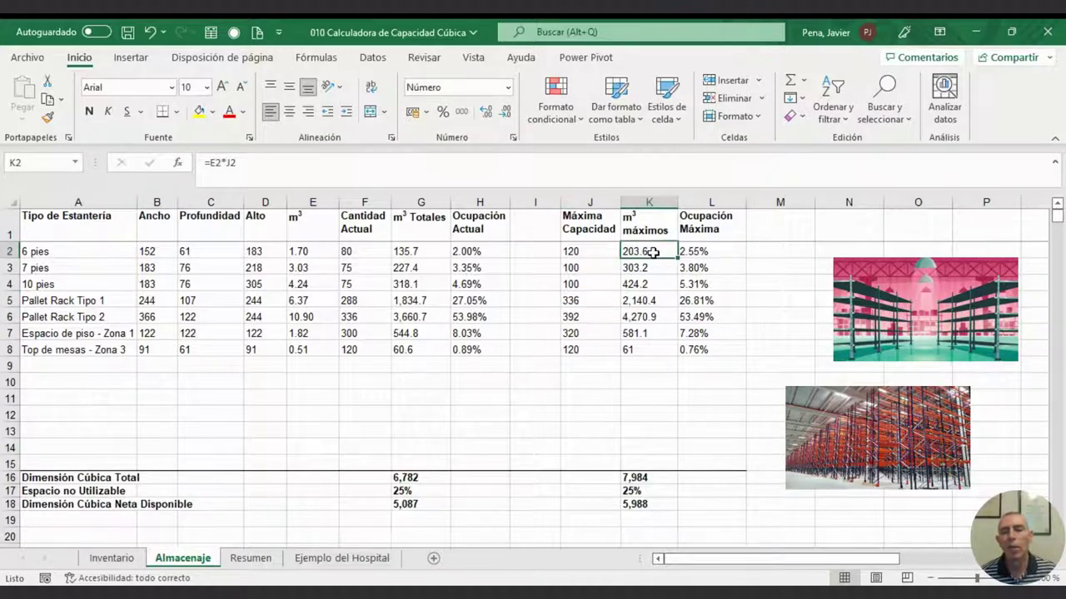
pyautogui.click(295, 252)
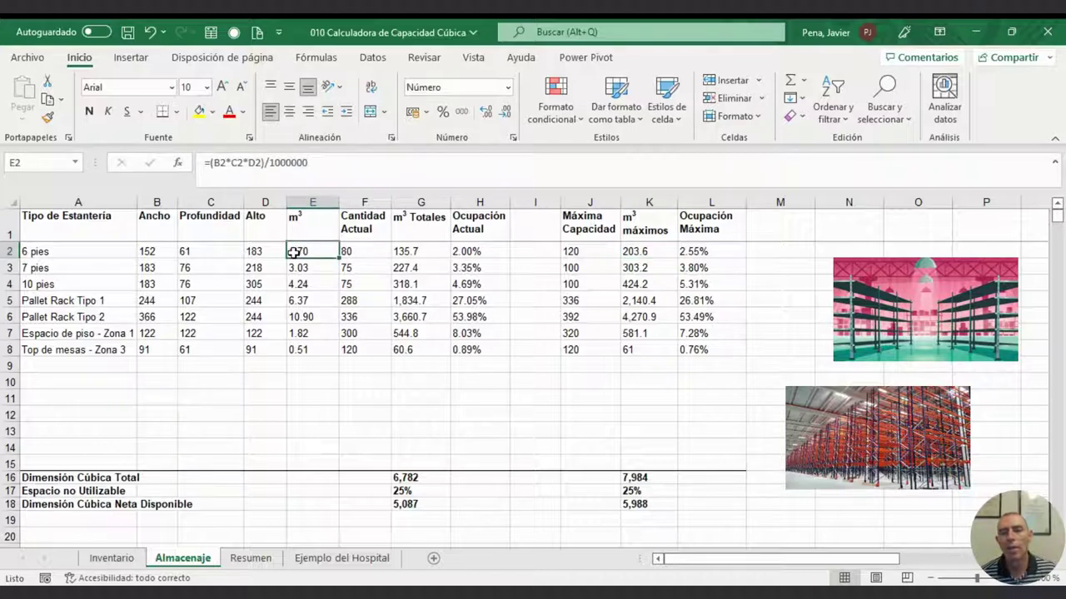
pyautogui.click(651, 254)
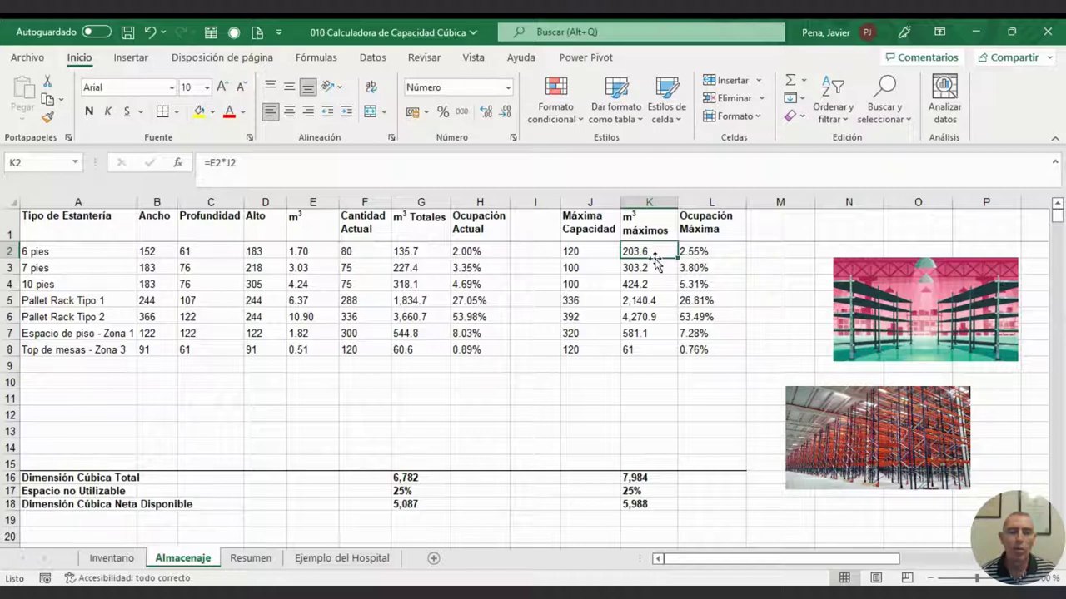
pyautogui.click(644, 476)
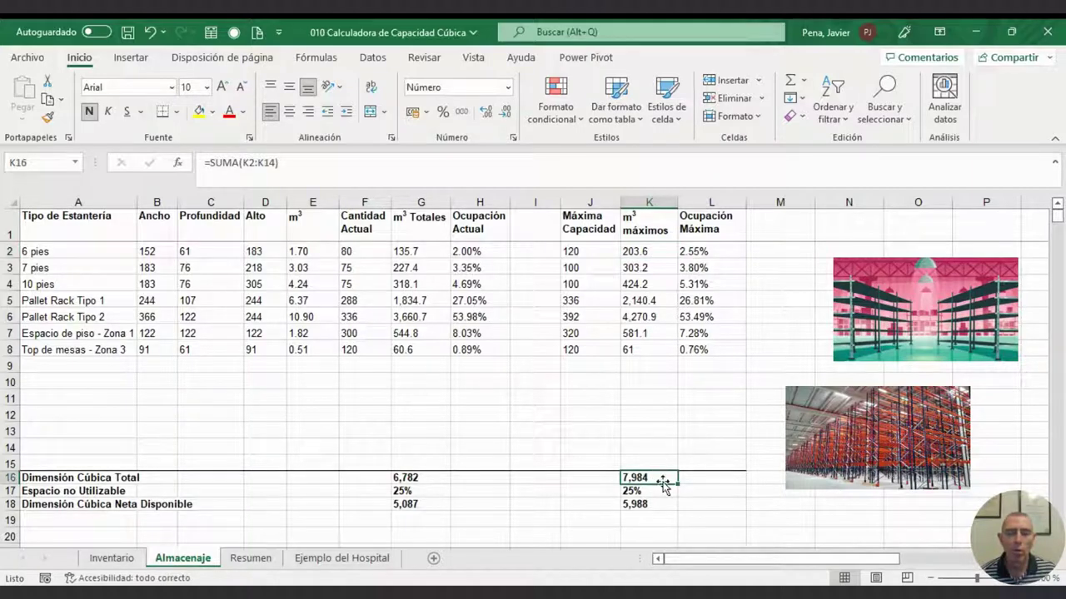
pyautogui.click(646, 504)
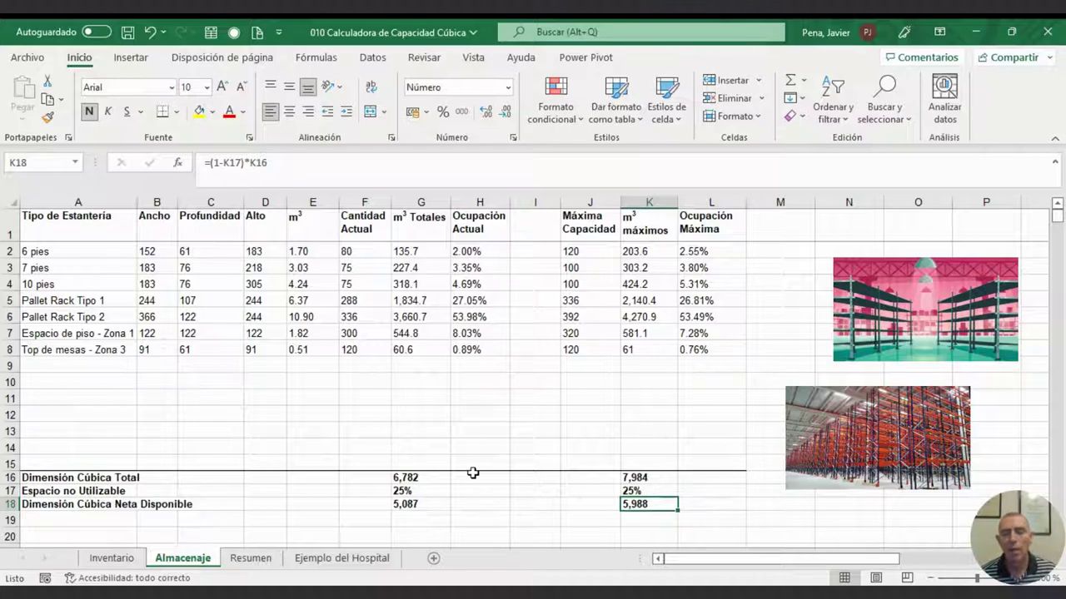
# On the Resumen sheet, review the storage, inventory, utilization and expansion potential formulas for forecast growth with maximum storage.
pyautogui.click(250, 559)
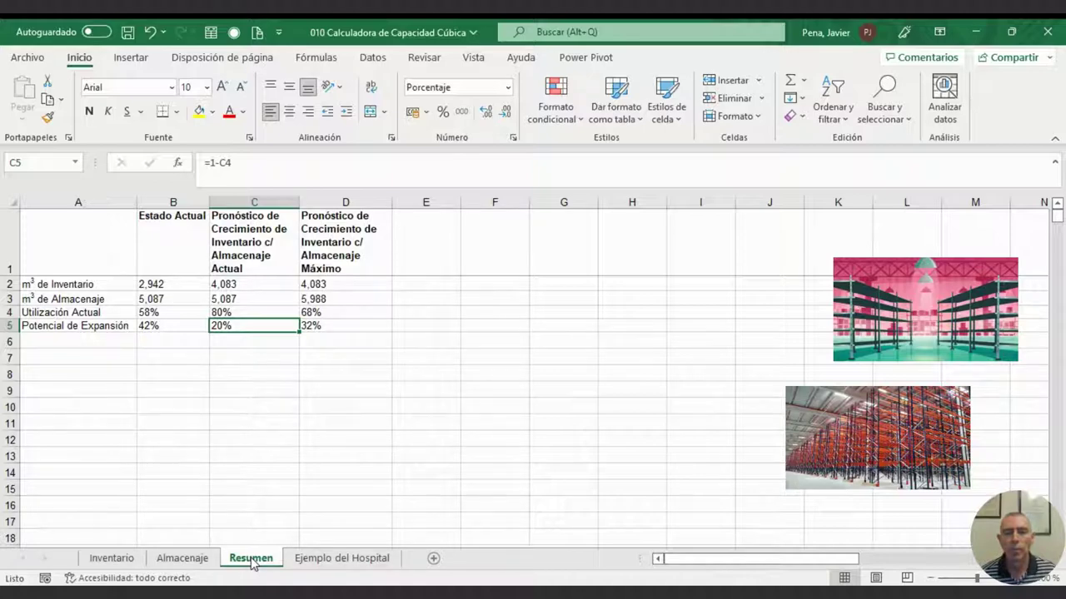
pyautogui.click(341, 226)
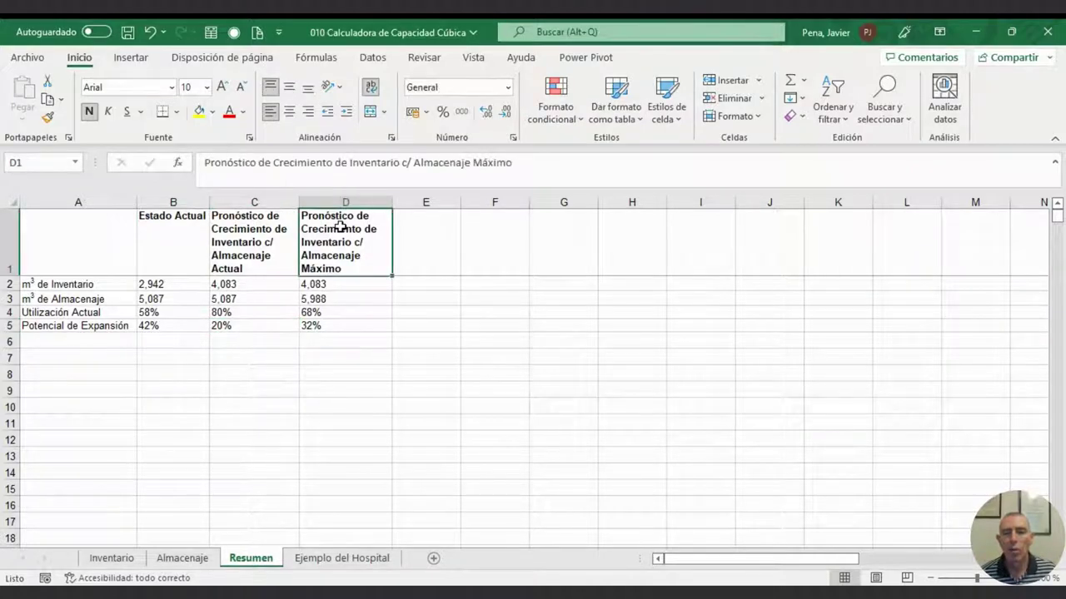
pyautogui.click(346, 298)
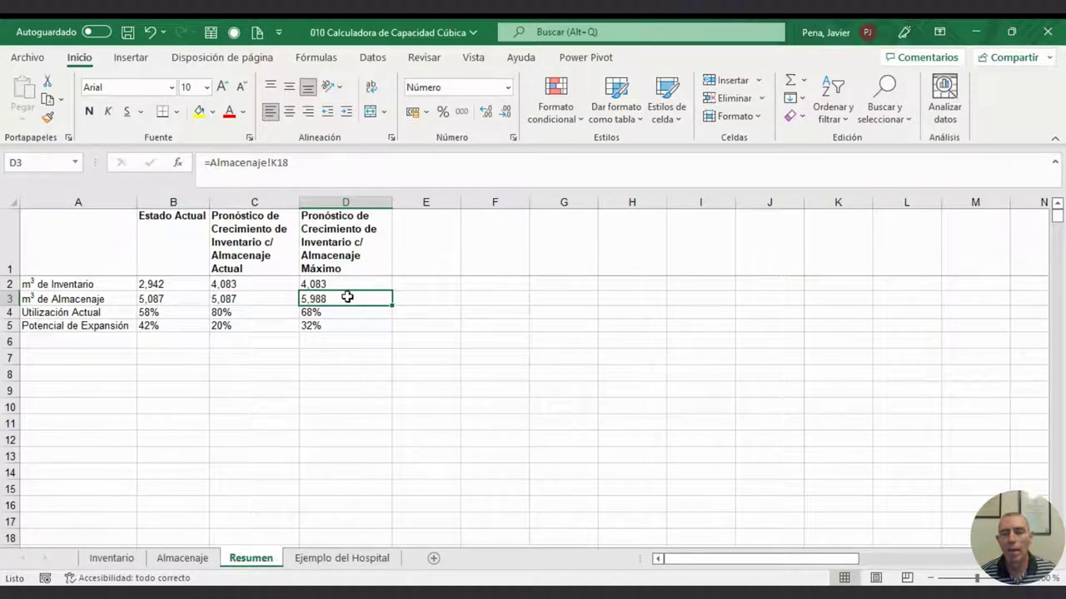
pyautogui.click(355, 283)
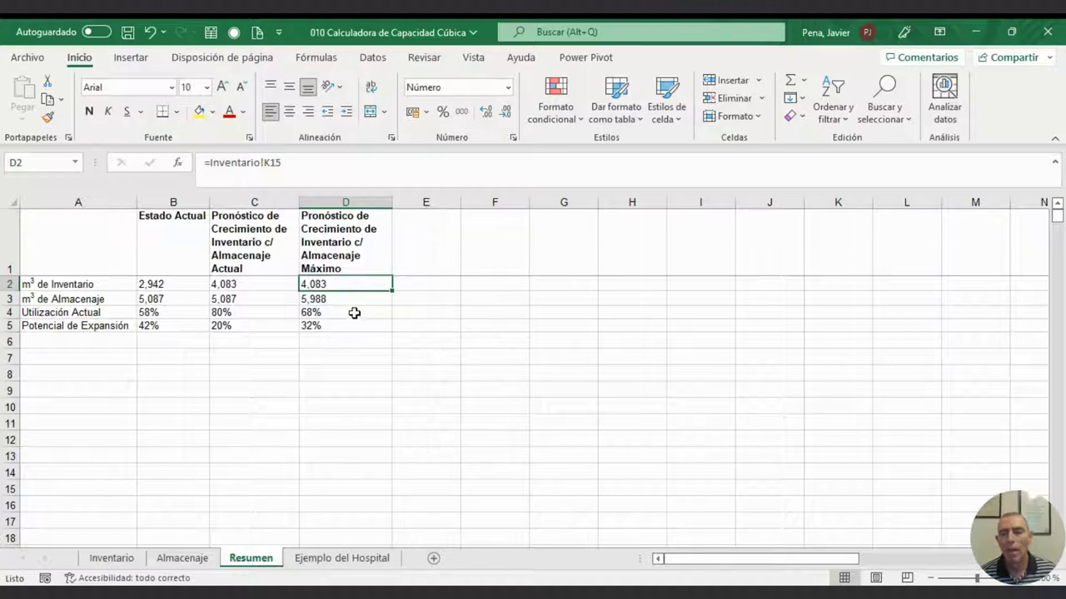
pyautogui.click(356, 312)
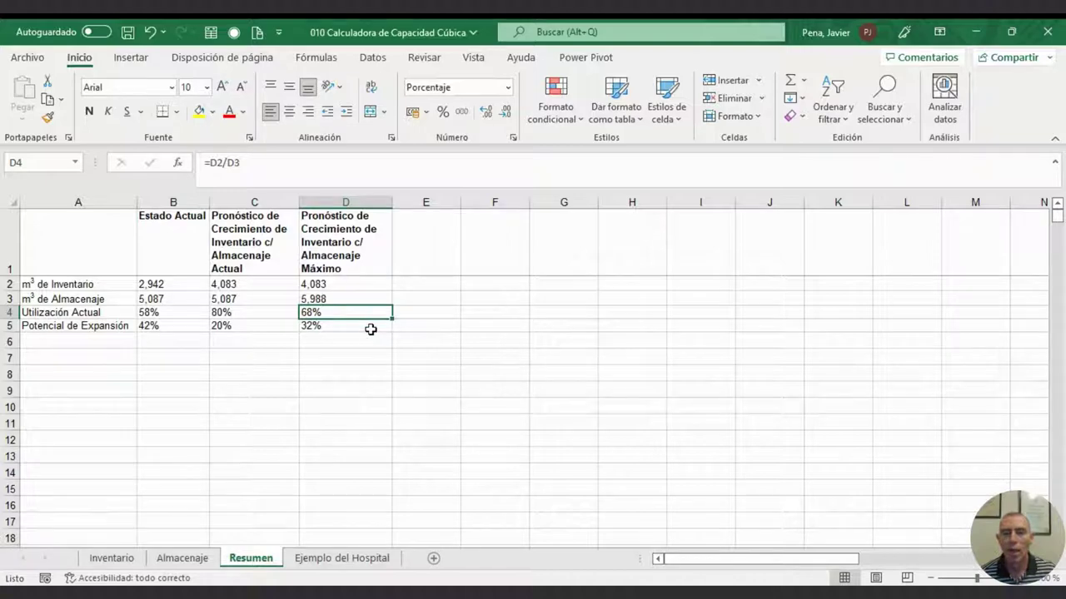
pyautogui.click(371, 327)
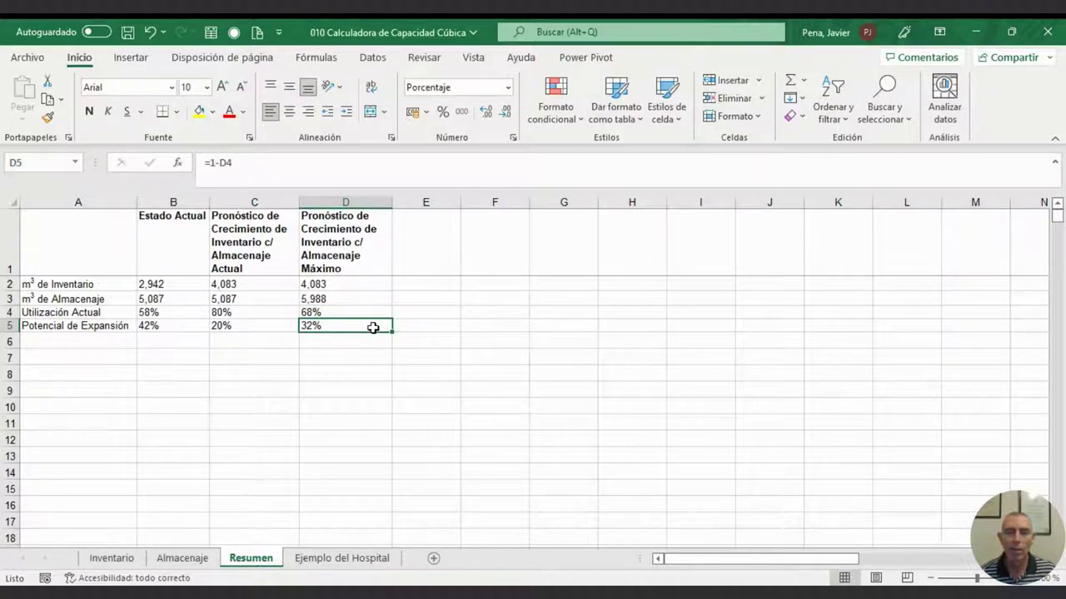